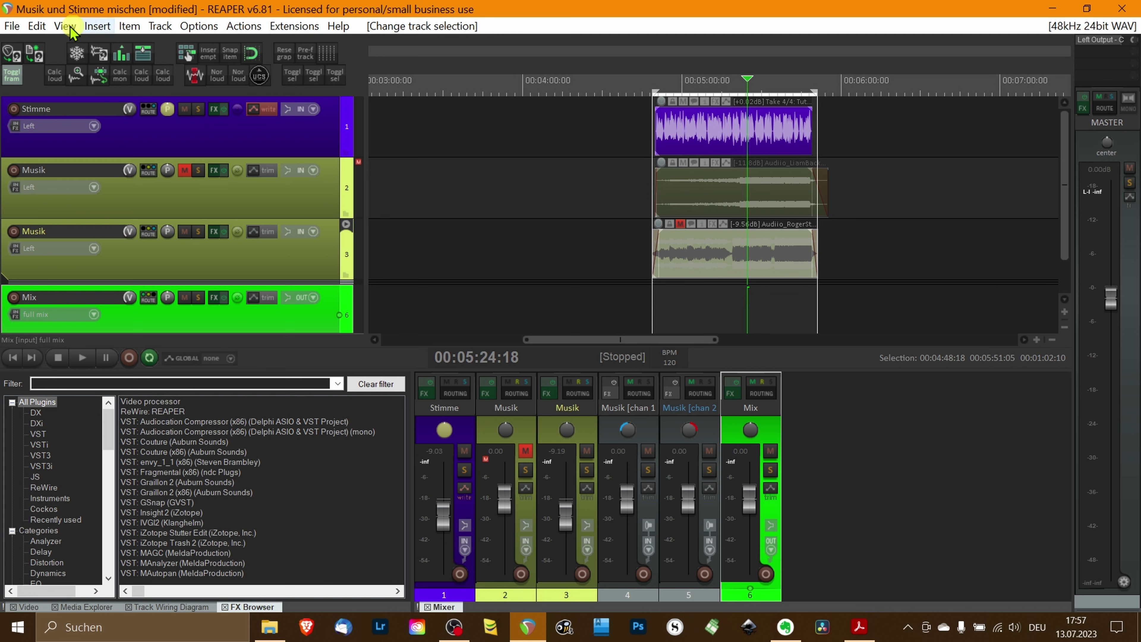
# In the Master VU settings, set the loudness meter to LUFS-M and its readout to LUFS-I
pyautogui.rightClick(1094, 419)
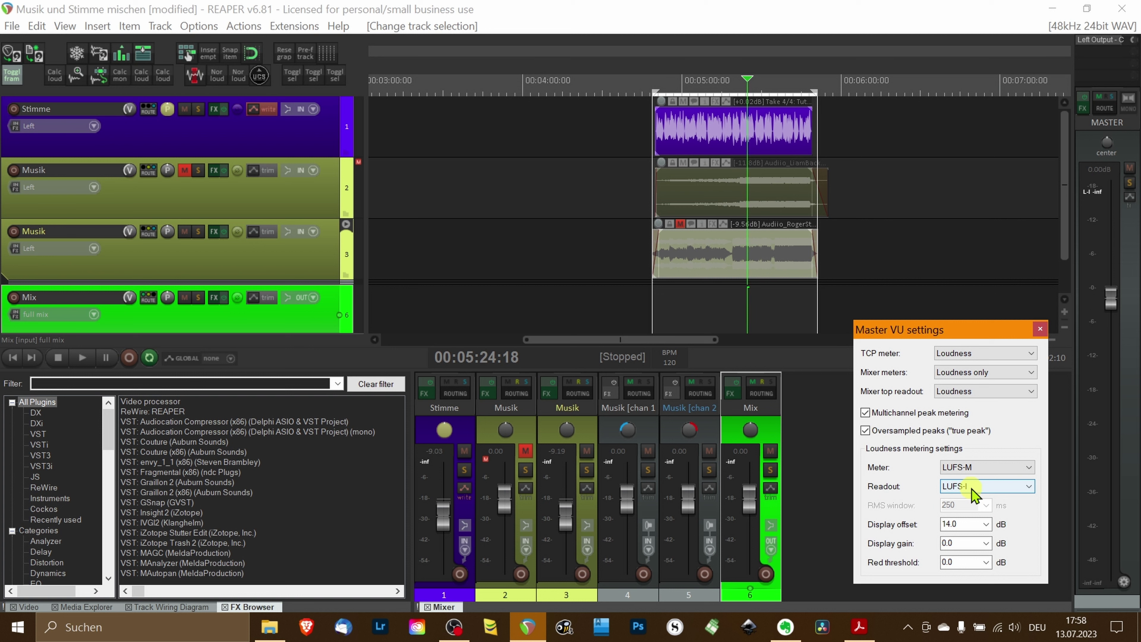
pyautogui.click(1028, 467)
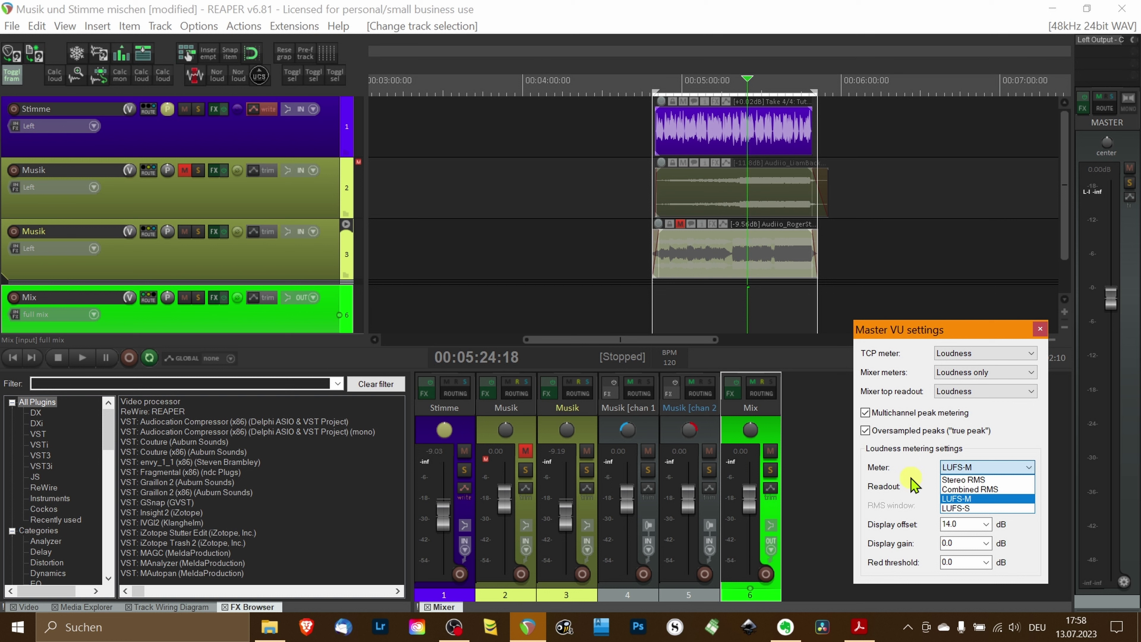
pyautogui.click(997, 501)
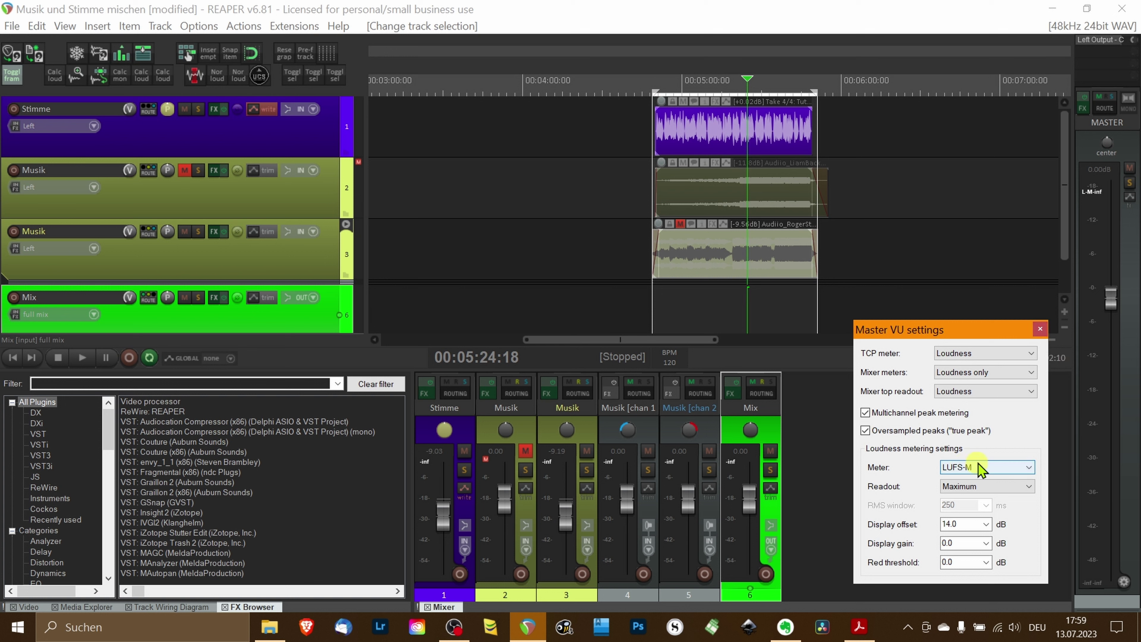
pyautogui.click(977, 486)
pyautogui.click(988, 509)
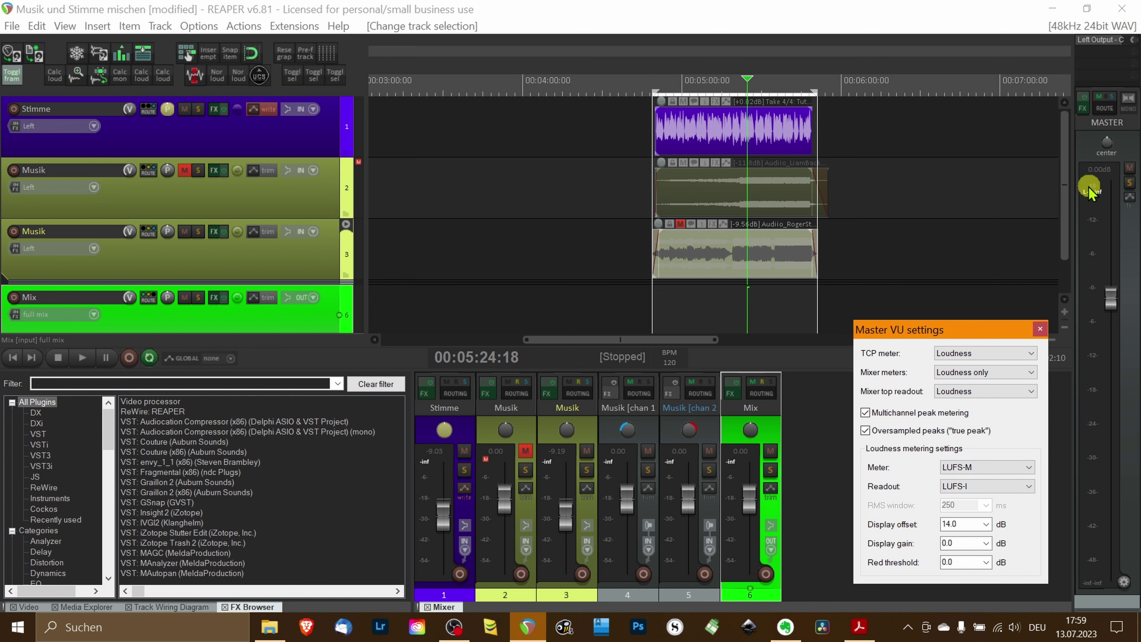
pyautogui.moveTo(1086, 282)
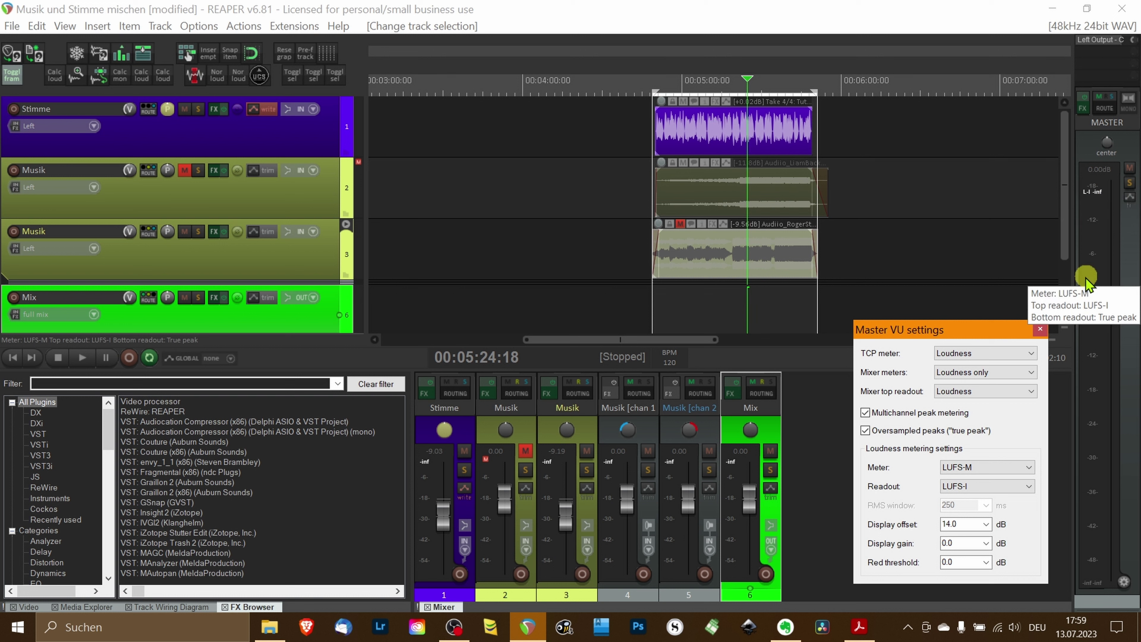
pyautogui.click(1040, 329)
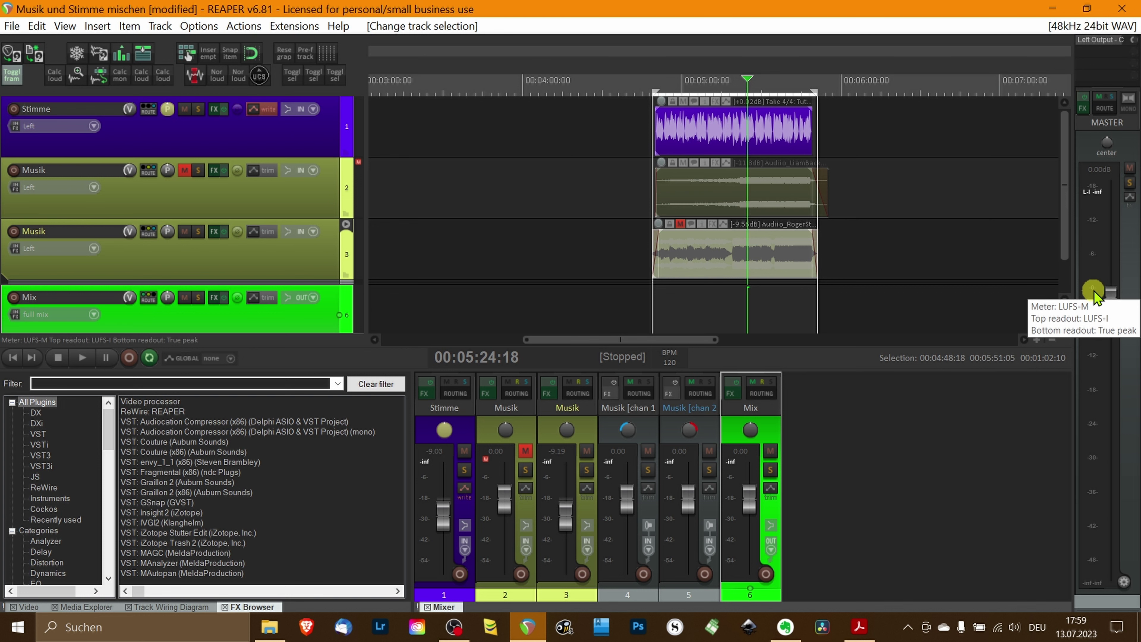
pyautogui.rightClick(1095, 404)
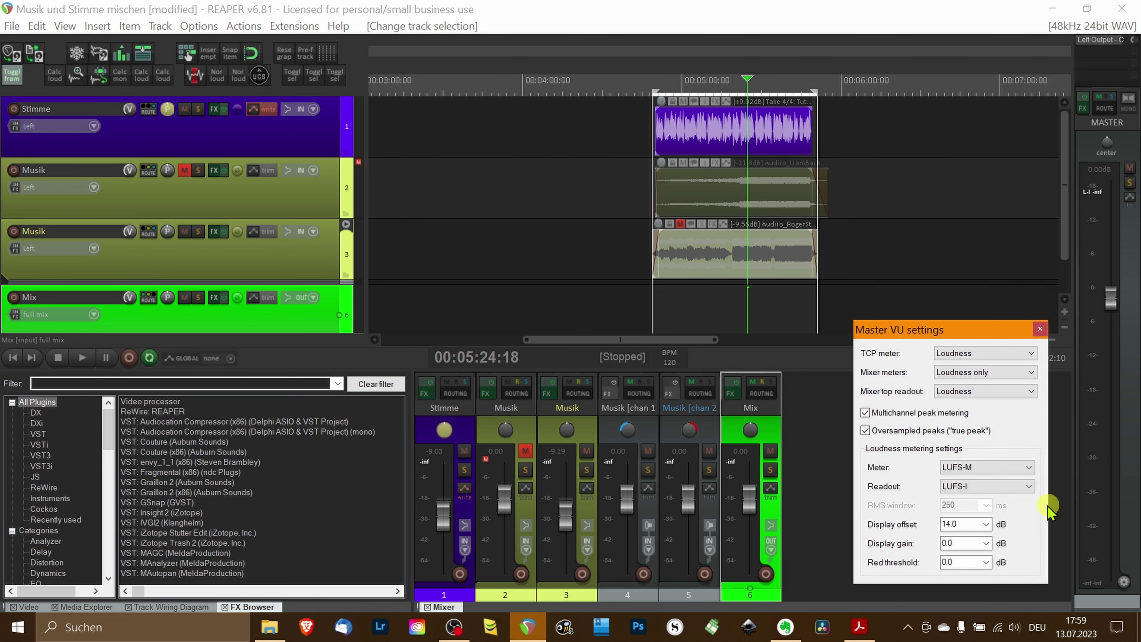
pyautogui.click(1041, 328)
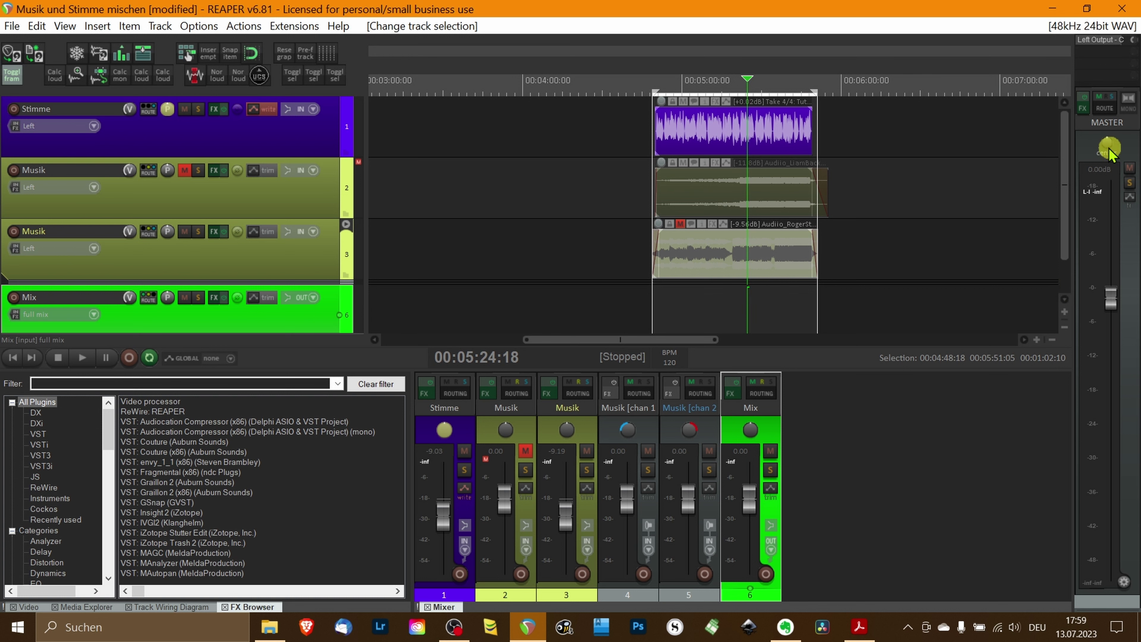
# Open Youlean Loudness Meter 2 in the master track's effects, reset its readings and measure the mix's loudness during playback
pyautogui.click(1082, 108)
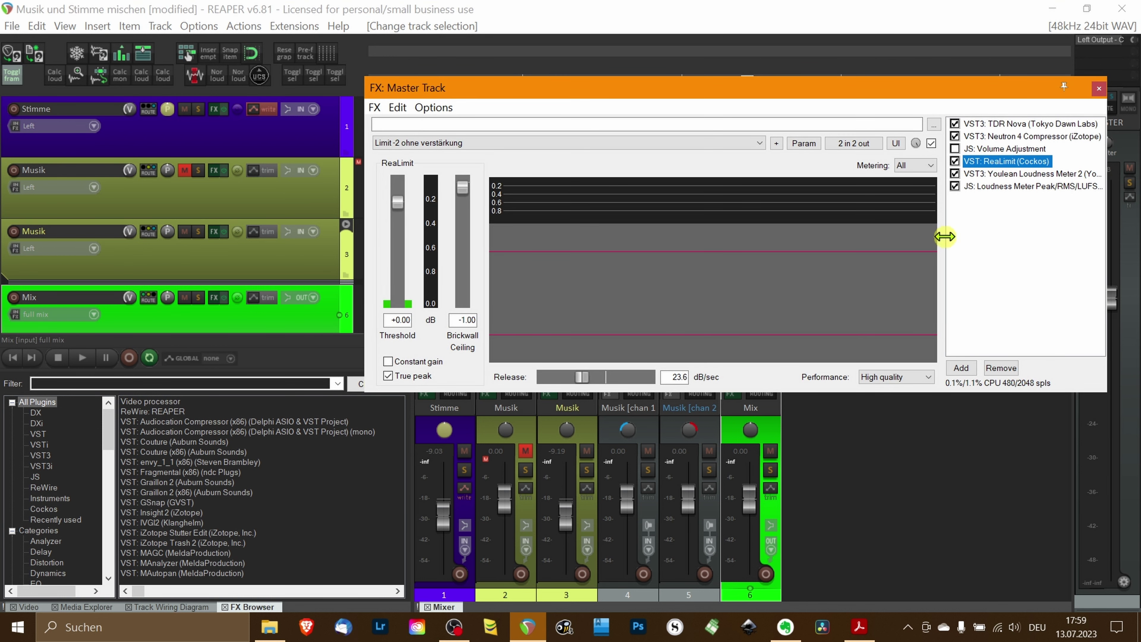
pyautogui.click(1028, 186)
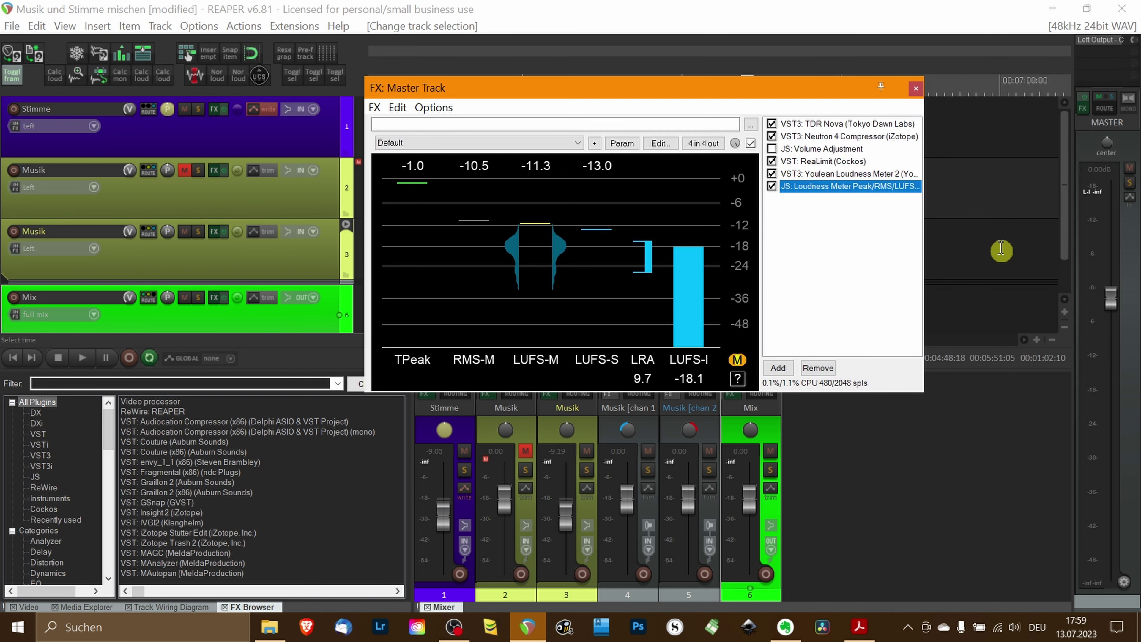
pyautogui.click(832, 173)
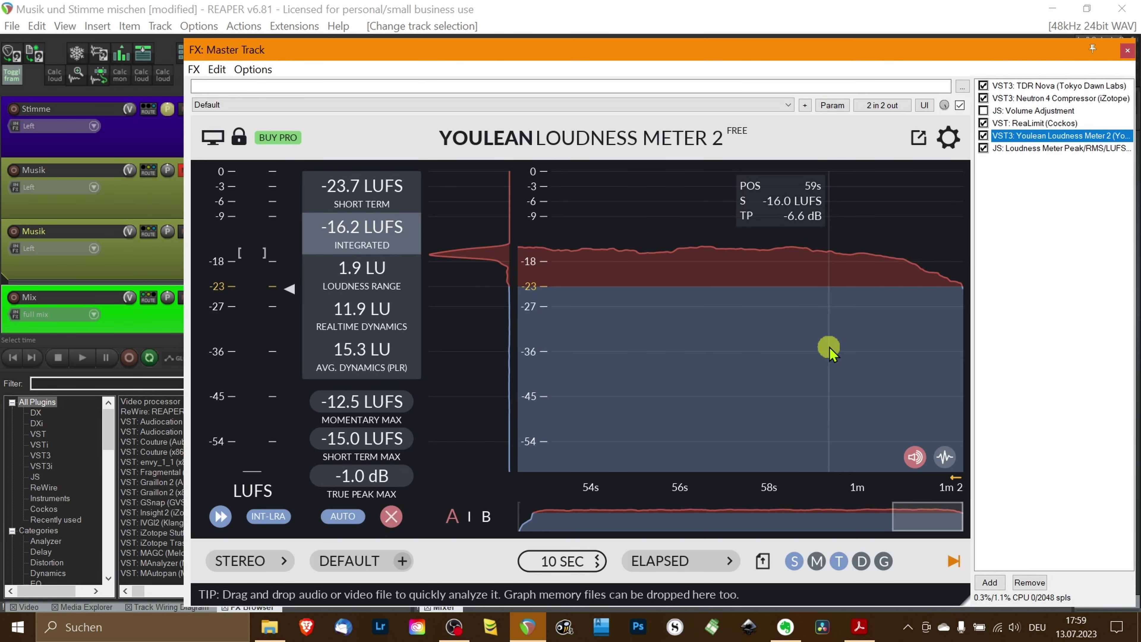
pyautogui.click(390, 515)
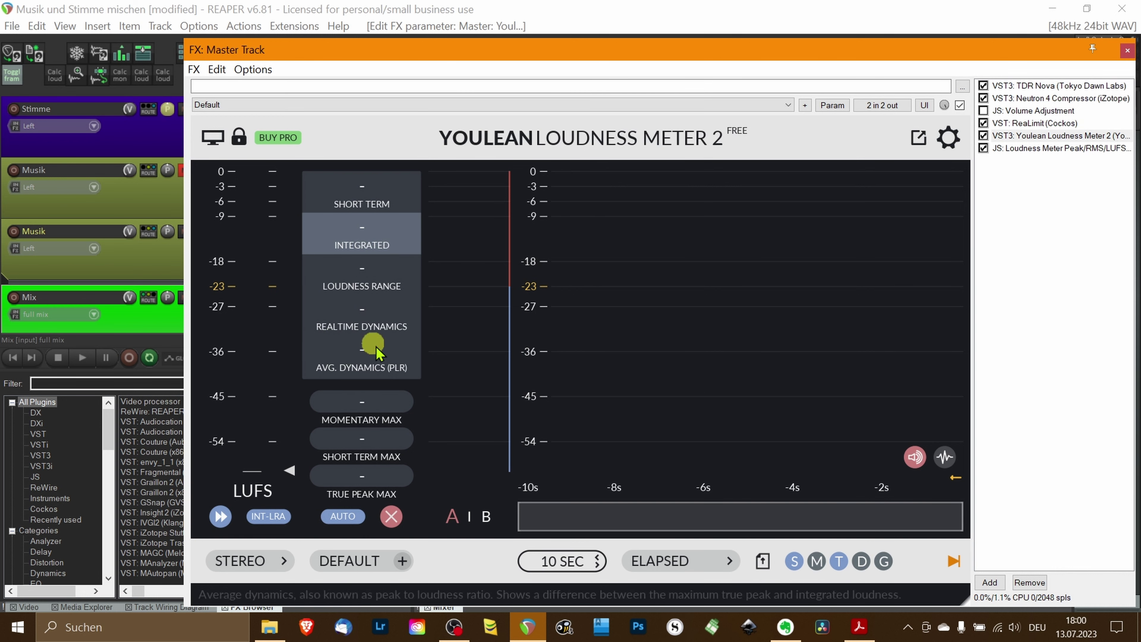
pyautogui.press('space')
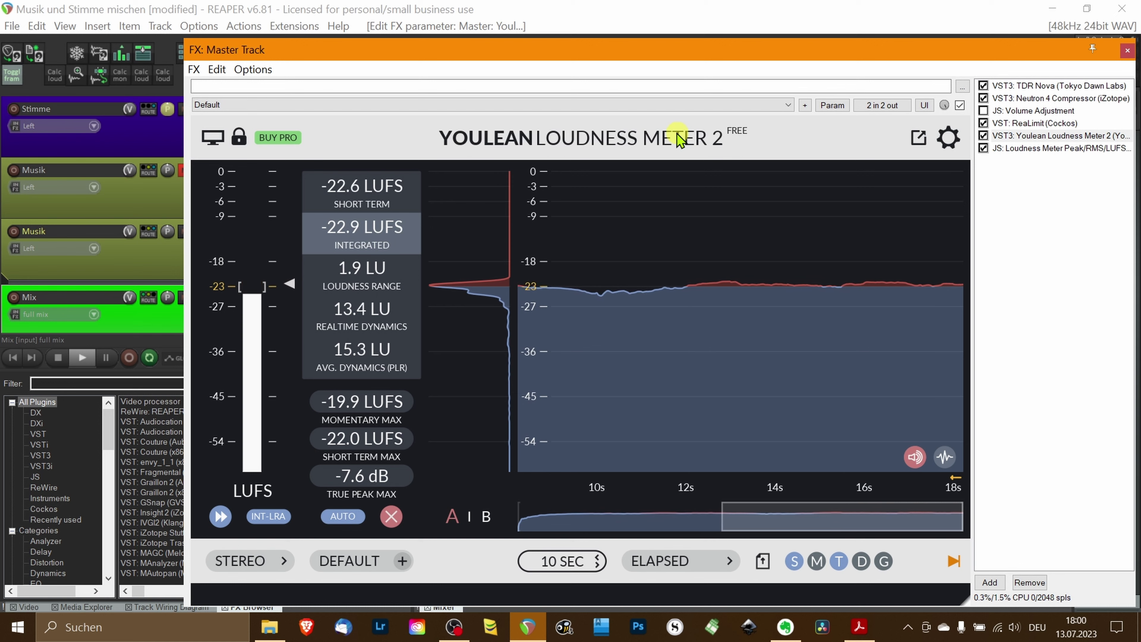
pyautogui.press('space')
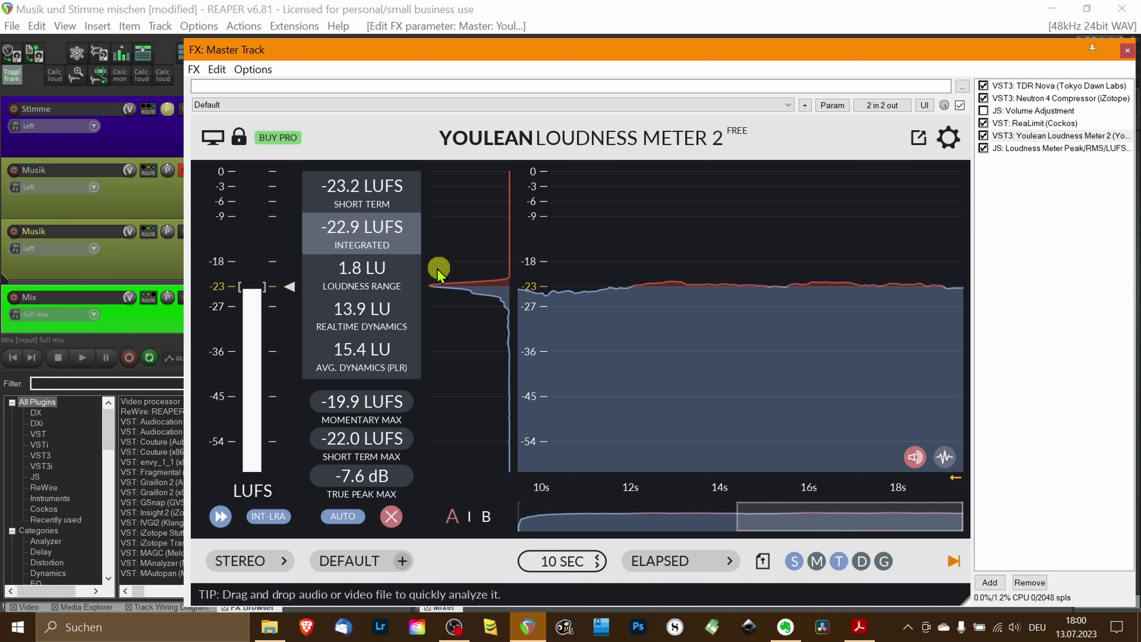
pyautogui.moveTo(410, 283)
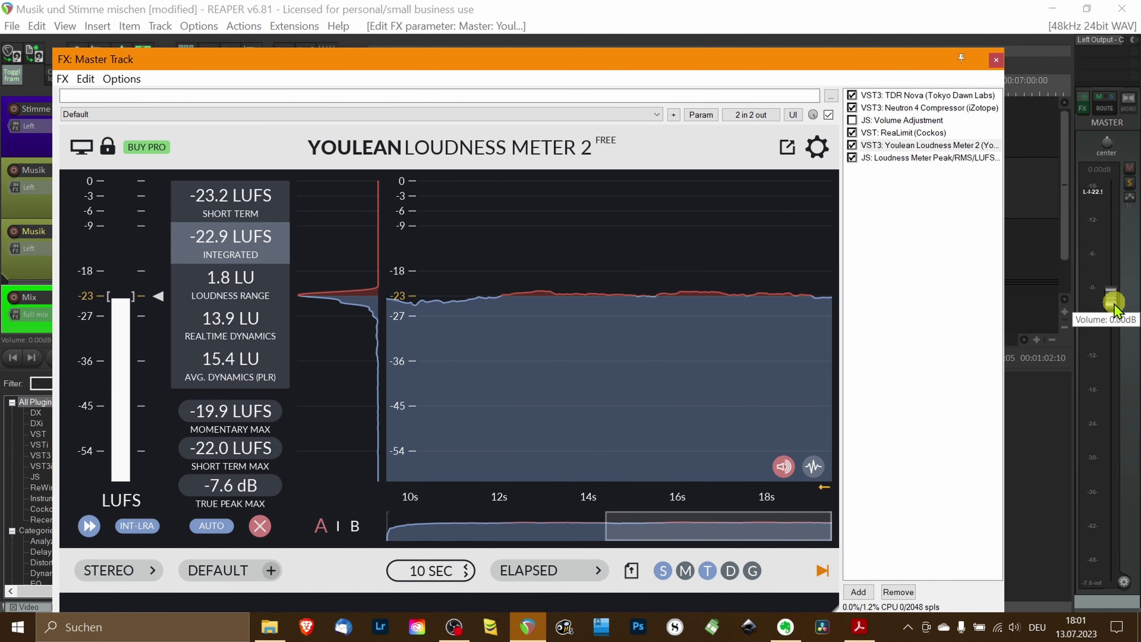
# Try raising the master volume to +2.17 dB, re-measuring the loudness from a reset meter, and return the fader to 0 dB
pyautogui.moveTo(1114, 308); pyautogui.dragTo(1116, 292)
pyautogui.press('space')
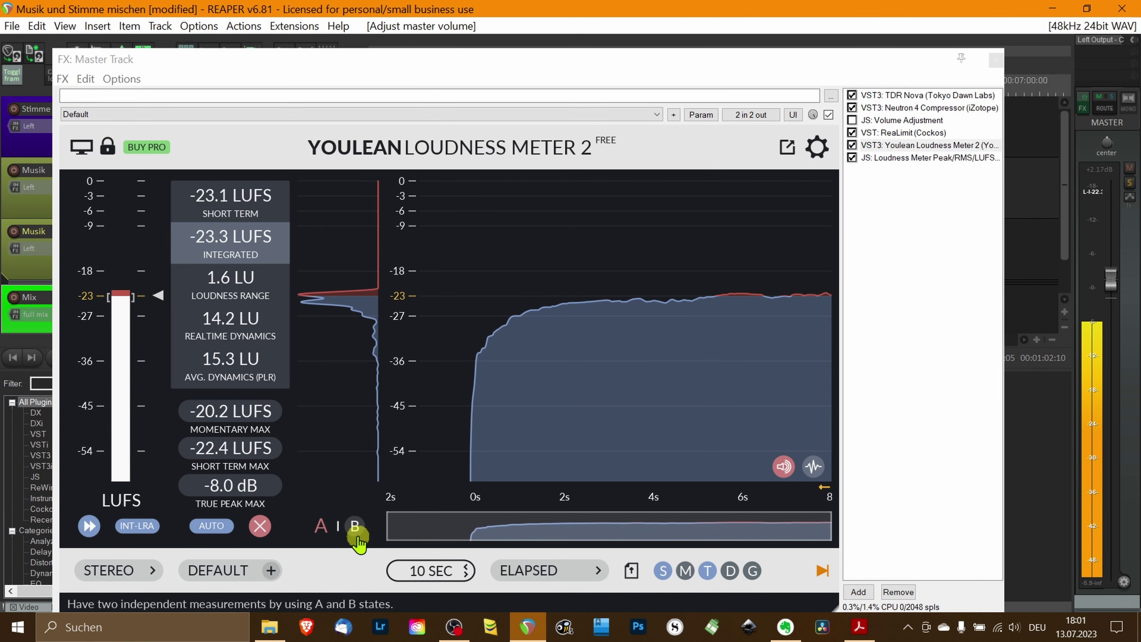
pyautogui.click(260, 526)
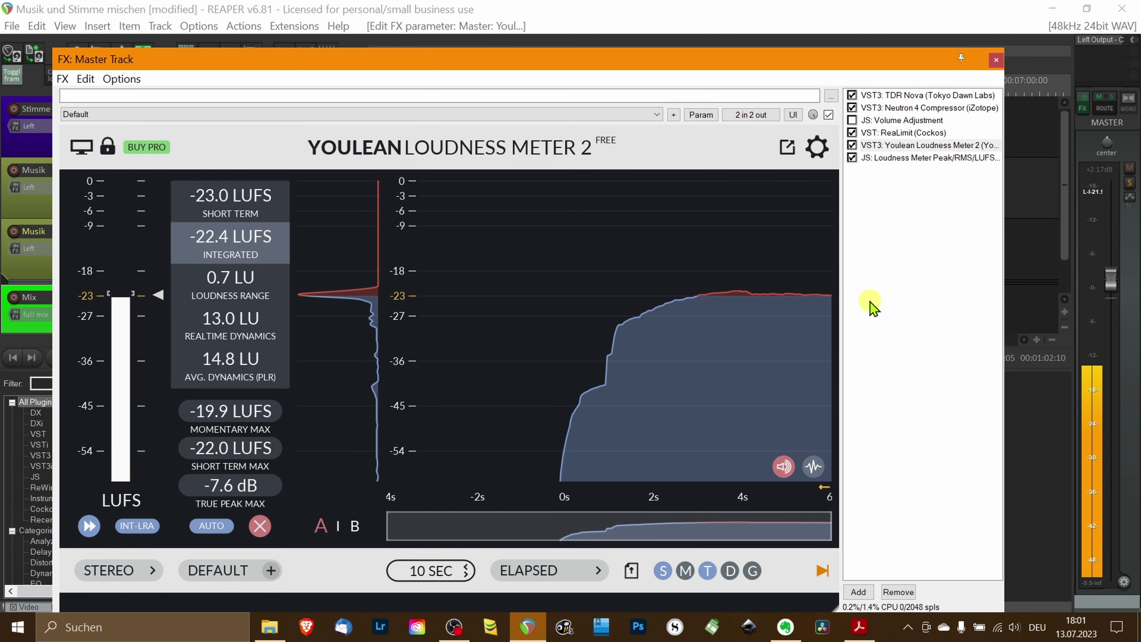
pyautogui.press('space')
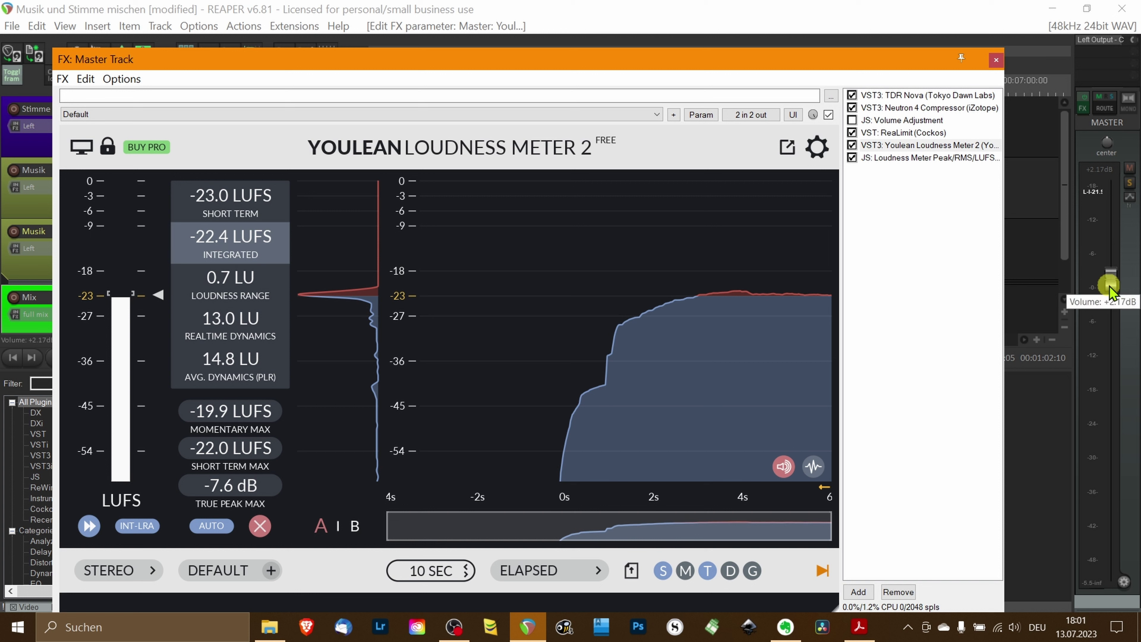
pyautogui.moveTo(1110, 284)
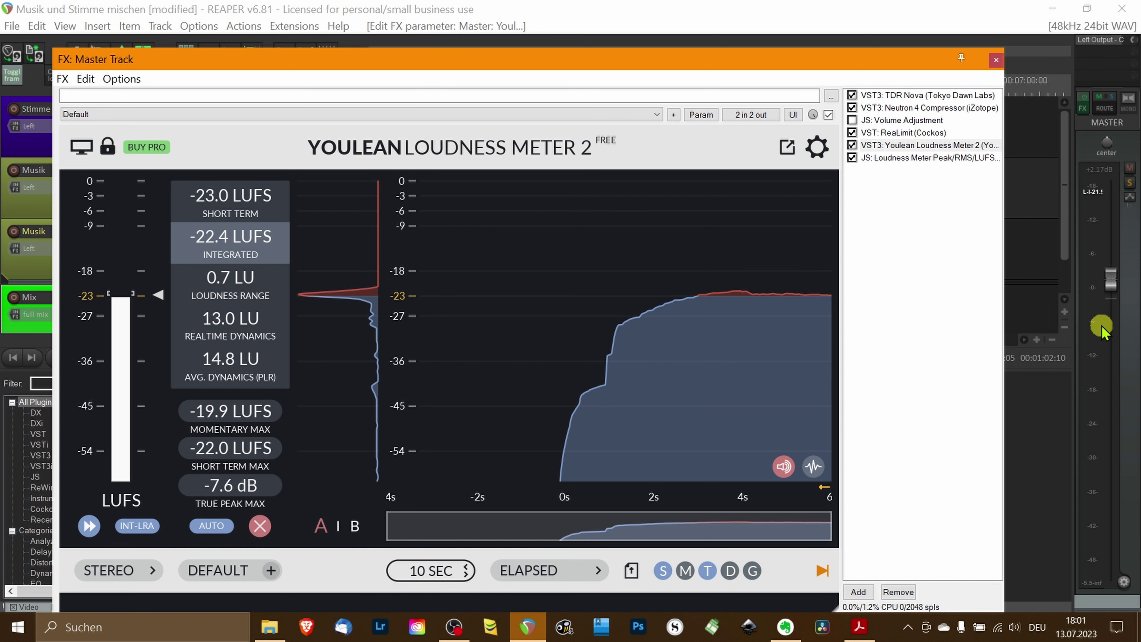
pyautogui.doubleClick(1112, 286)
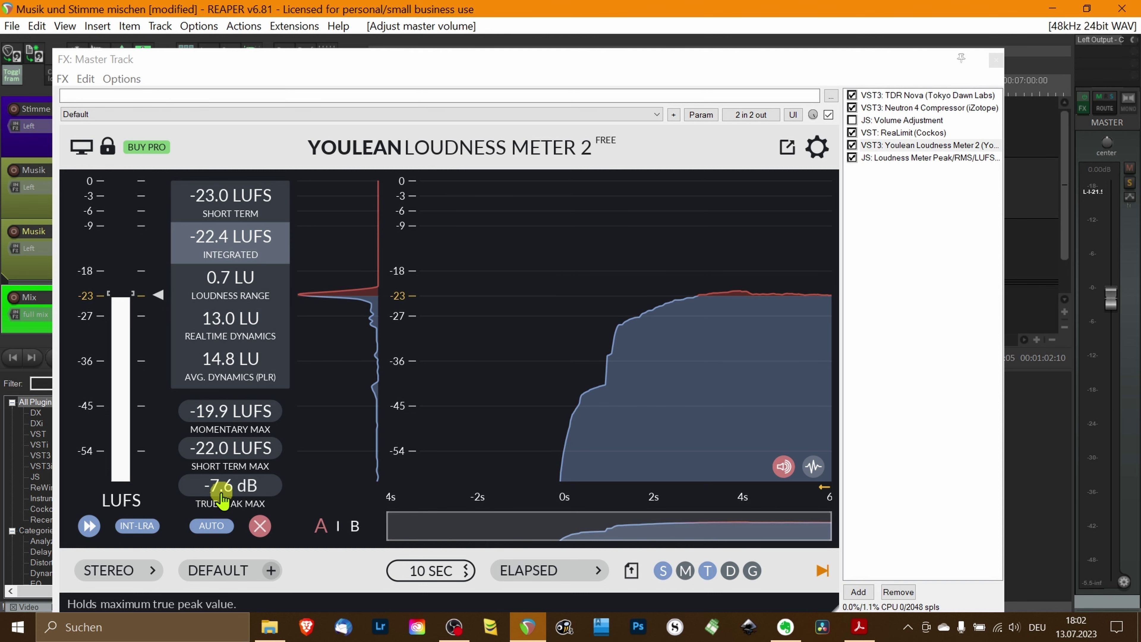
# Set the threshold of the master track's ReaLimit to -6.00 dB
pyautogui.click(901, 132)
pyautogui.moveTo(264, 72); pyautogui.dragTo(511, 110)
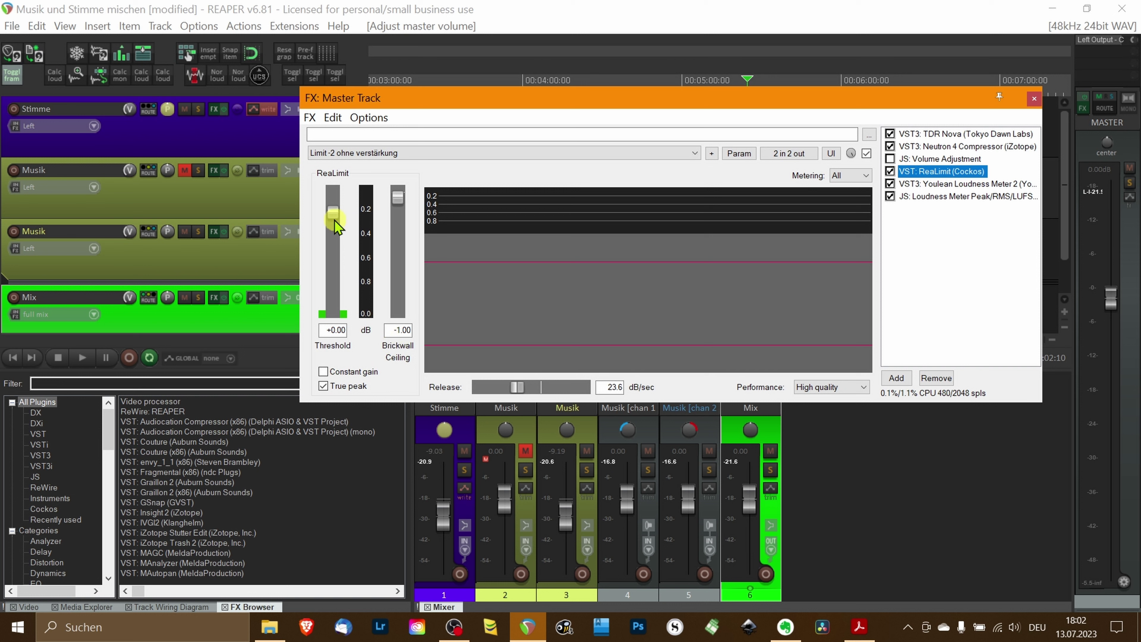
pyautogui.doubleClick(331, 329)
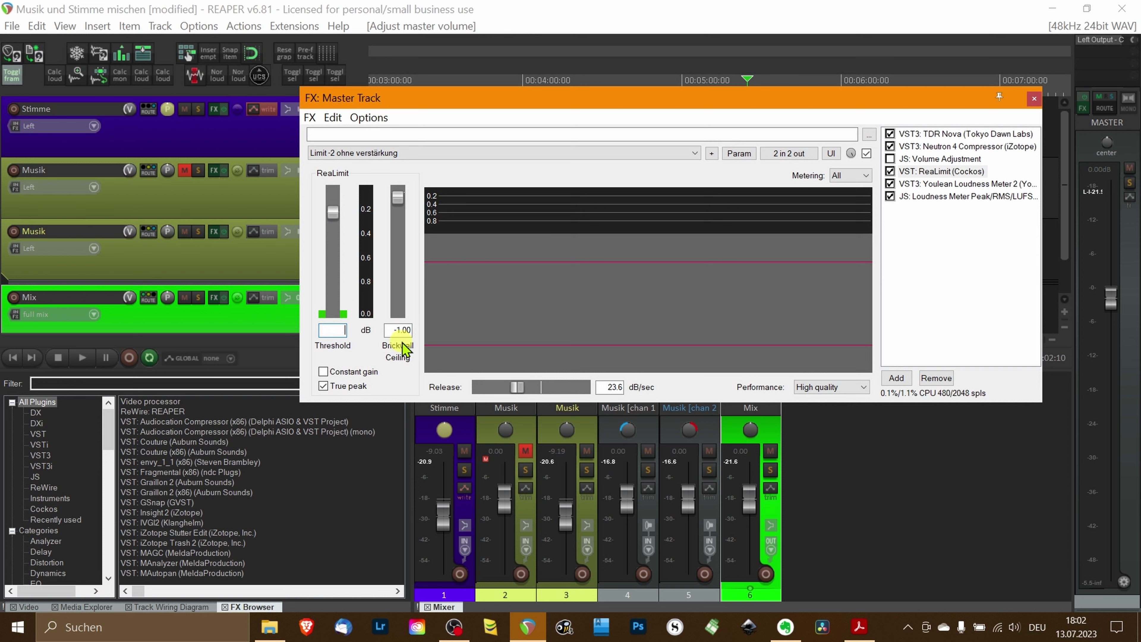
pyautogui.press('Return')
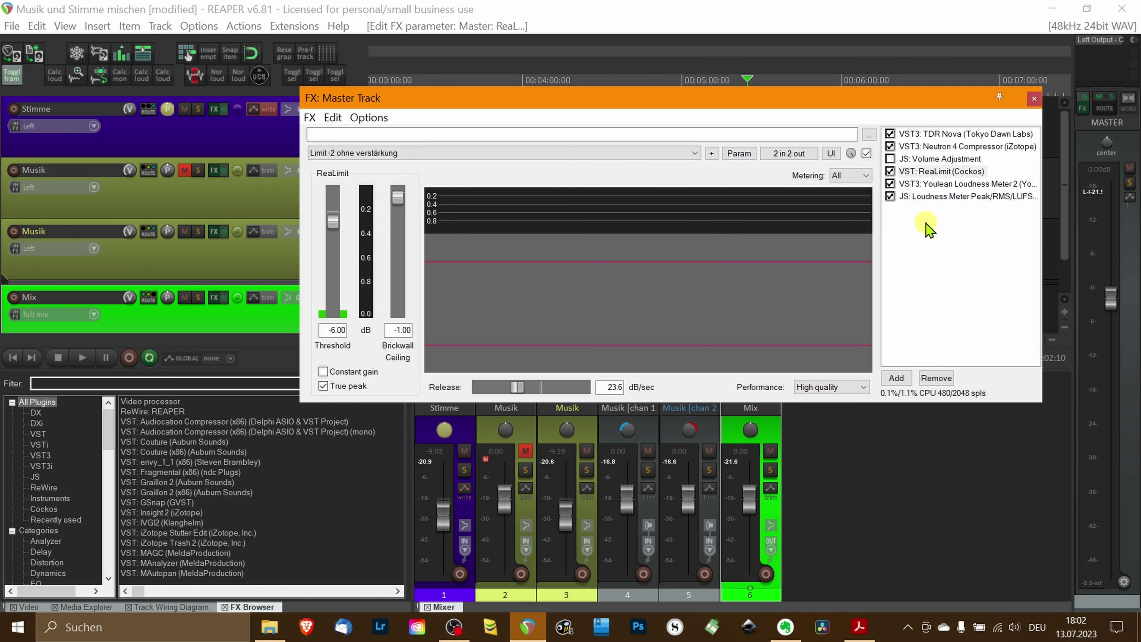
# Float the Youlean Loudness Meter beside ReaLimit, reset it, measure the limited mix's loudness during playback, and close the effect windows
pyautogui.doubleClick(952, 185)
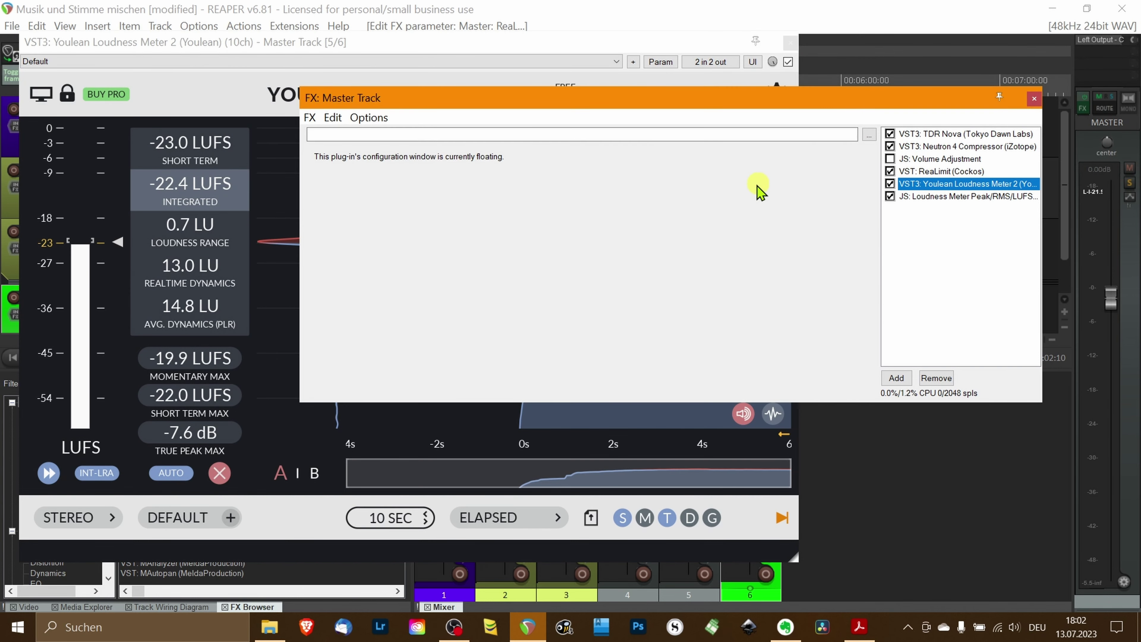
pyautogui.click(219, 473)
pyautogui.click(870, 182)
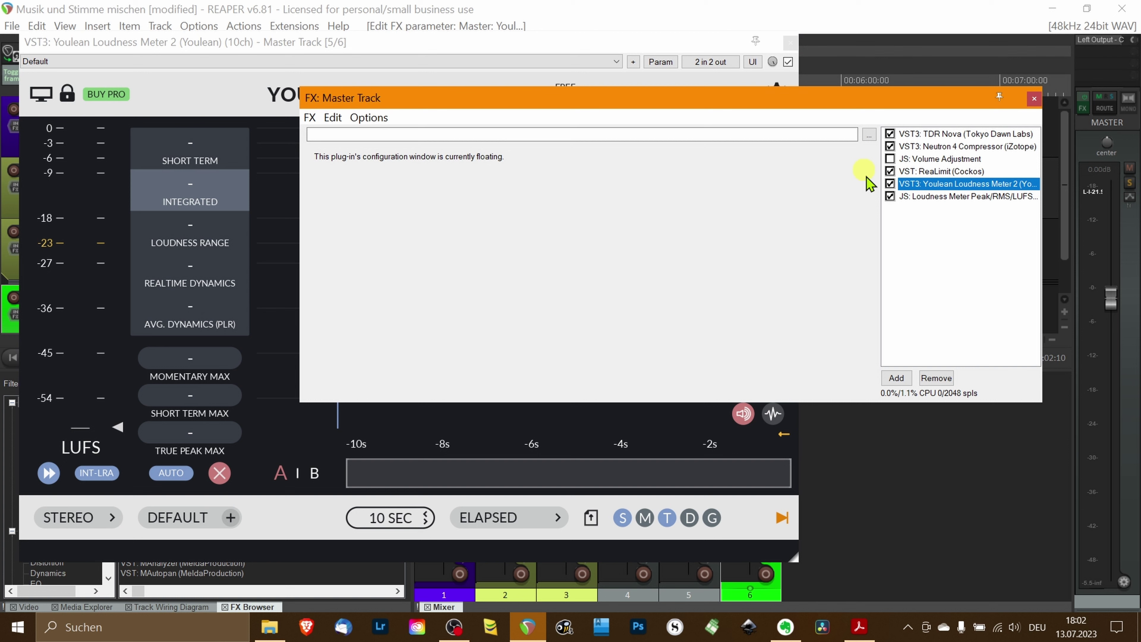
pyautogui.click(925, 171)
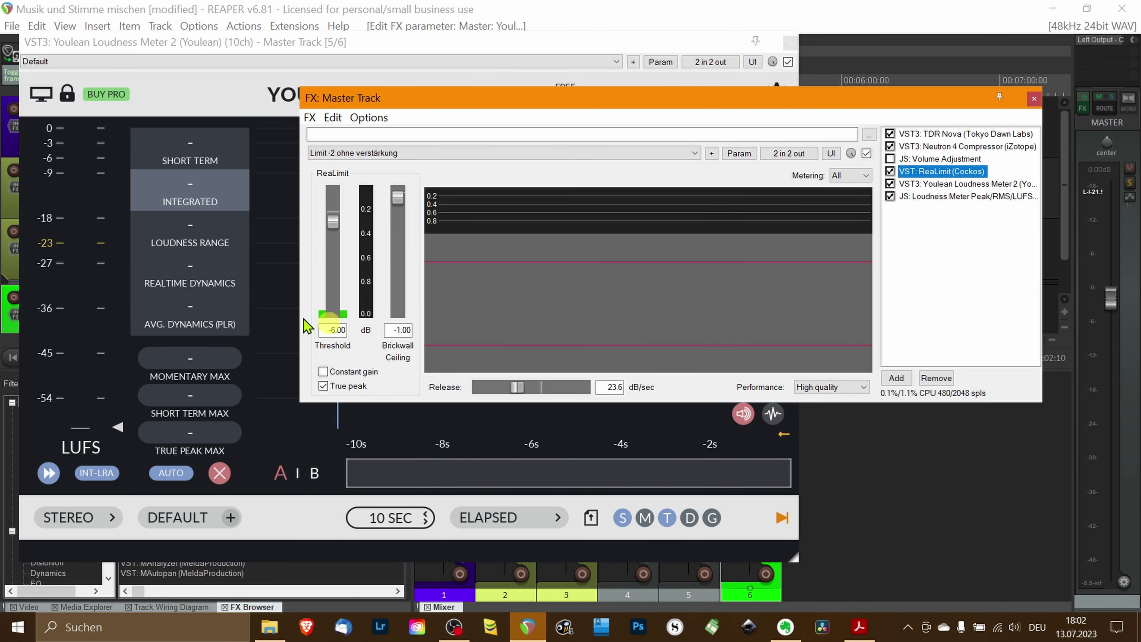
pyautogui.press('space')
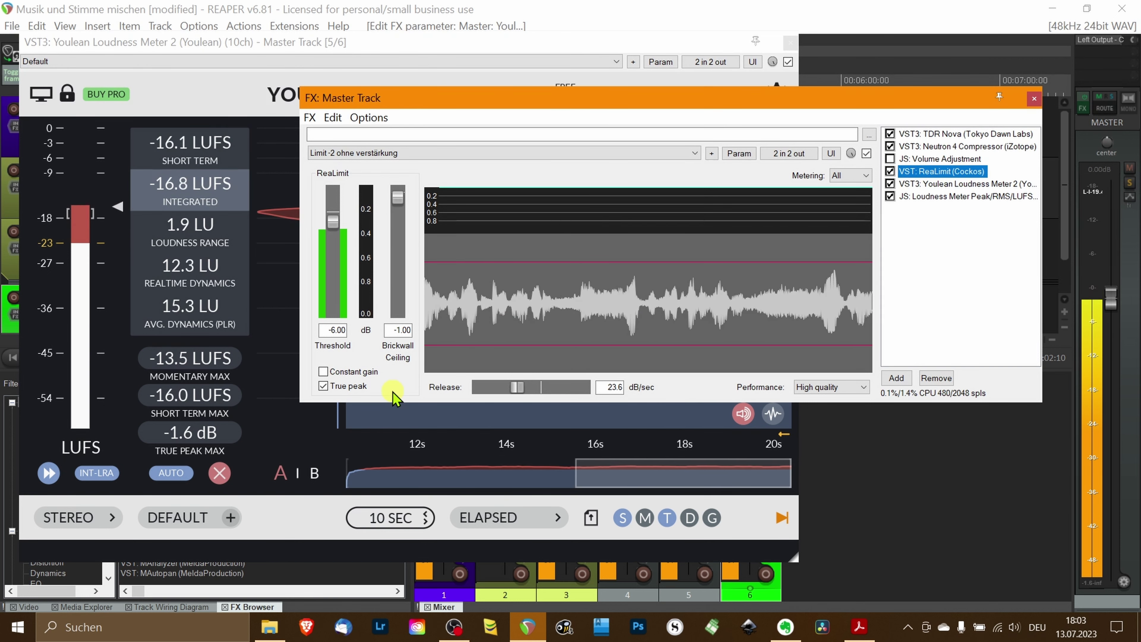
pyautogui.press('space')
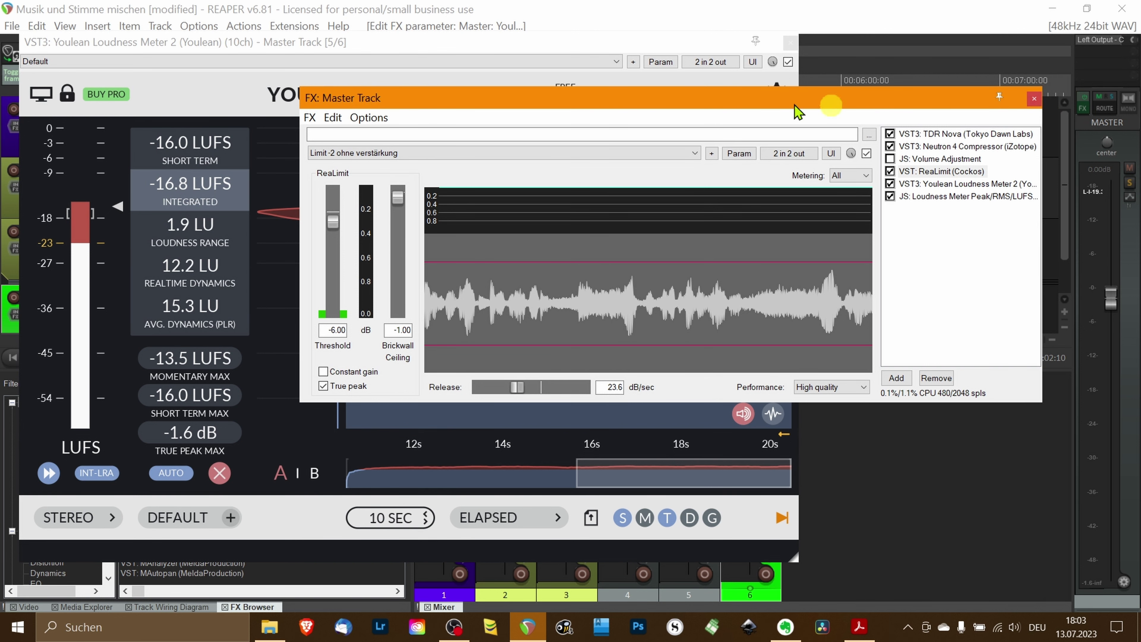
pyautogui.moveTo(583, 102); pyautogui.dragTo(587, 233)
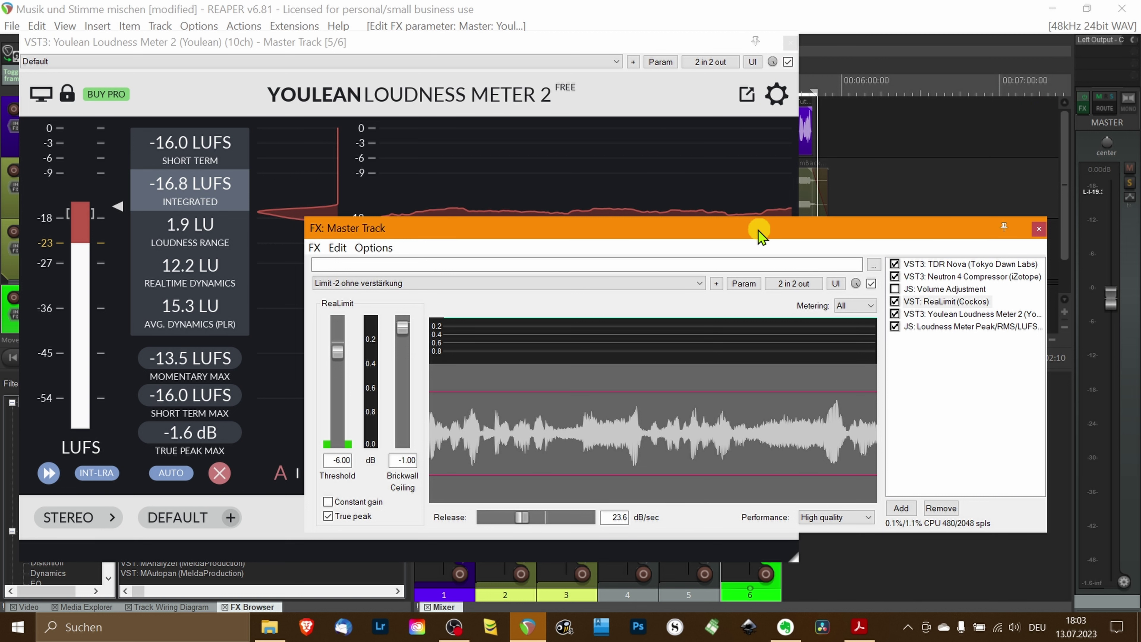
pyautogui.click(1040, 230)
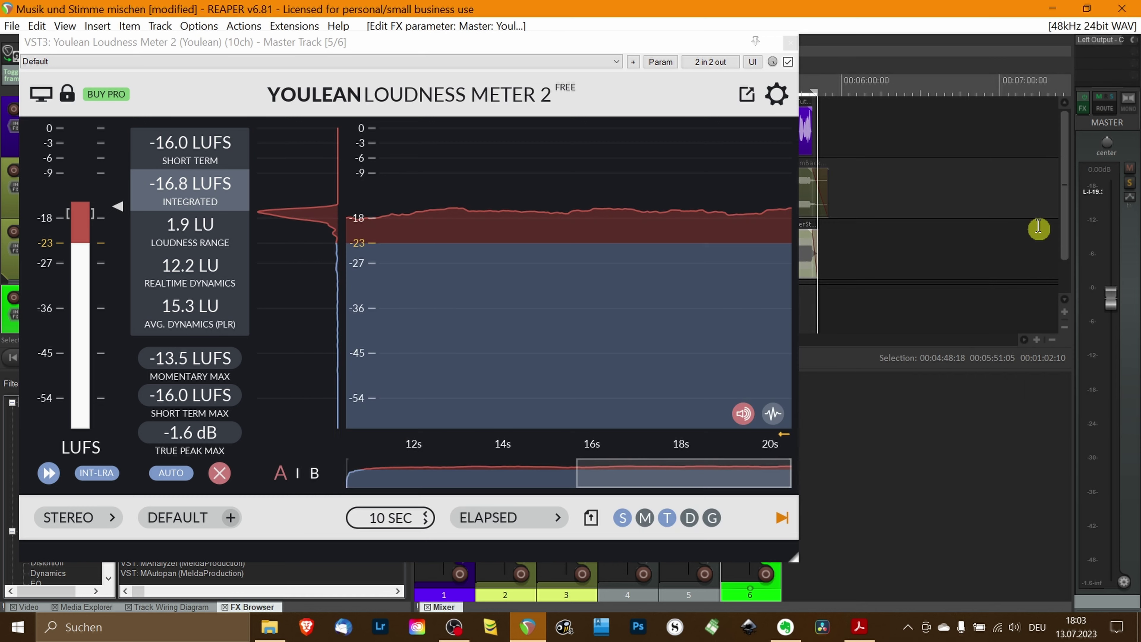
pyautogui.click(789, 45)
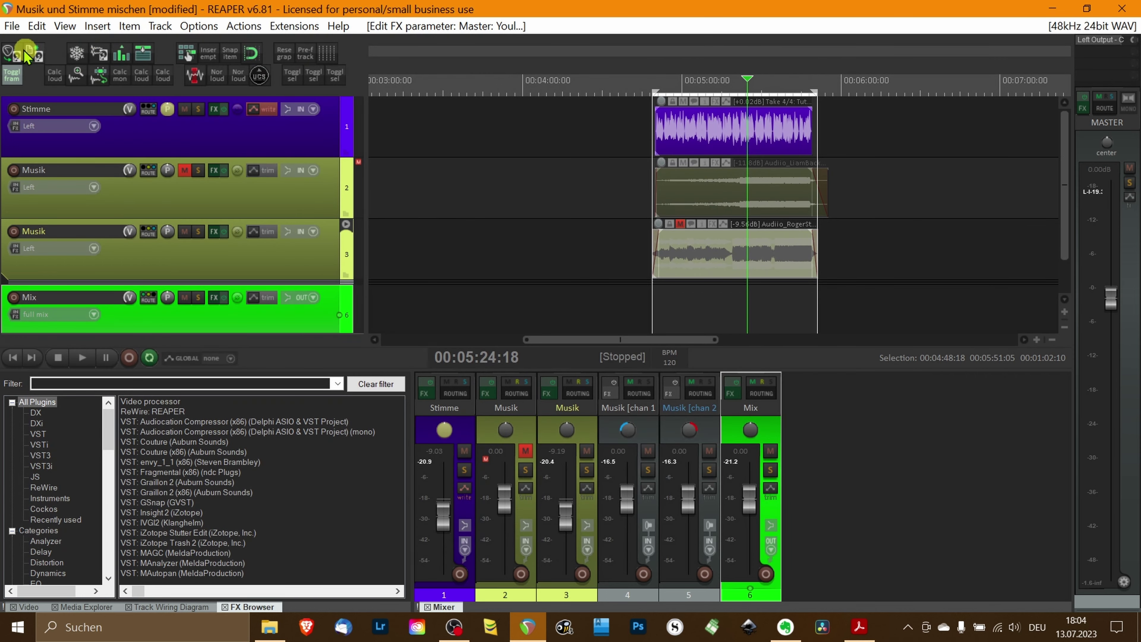
# Open the Render to File dialog and examine its Normalize/Limit/Fade settings without changing them
pyautogui.click(101, 52)
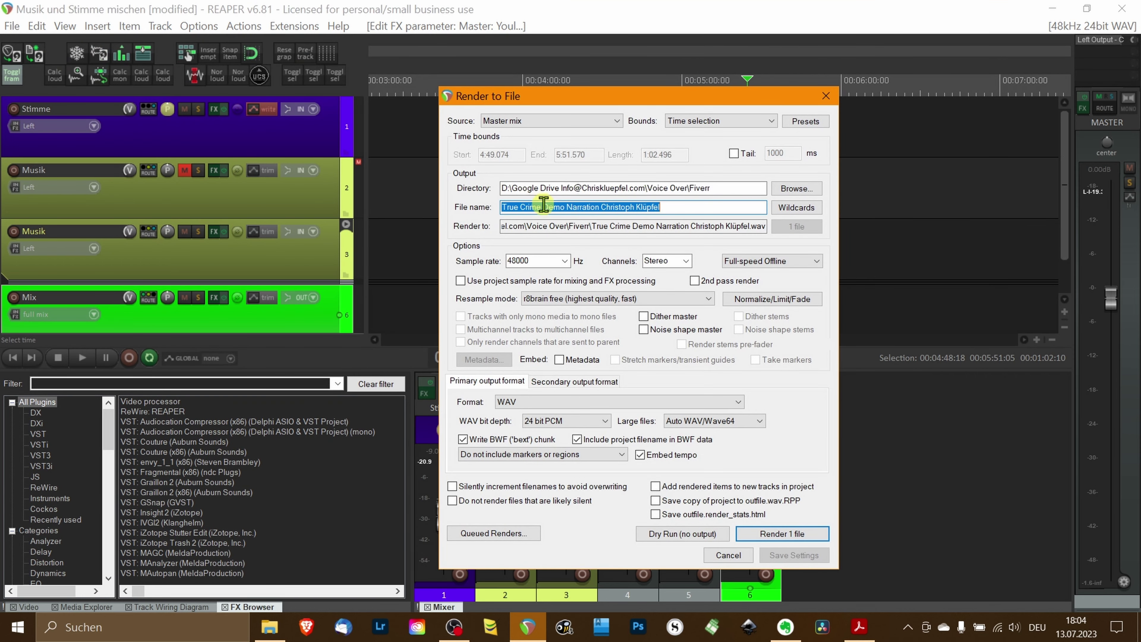
pyautogui.moveTo(664, 102); pyautogui.dragTo(438, 91)
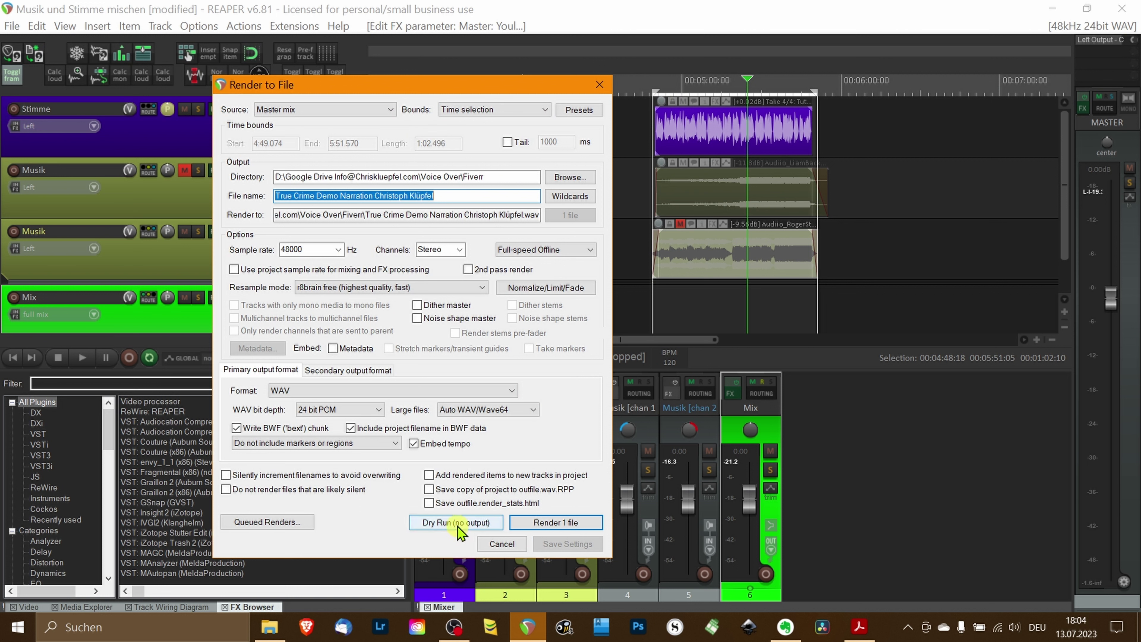
pyautogui.click(579, 288)
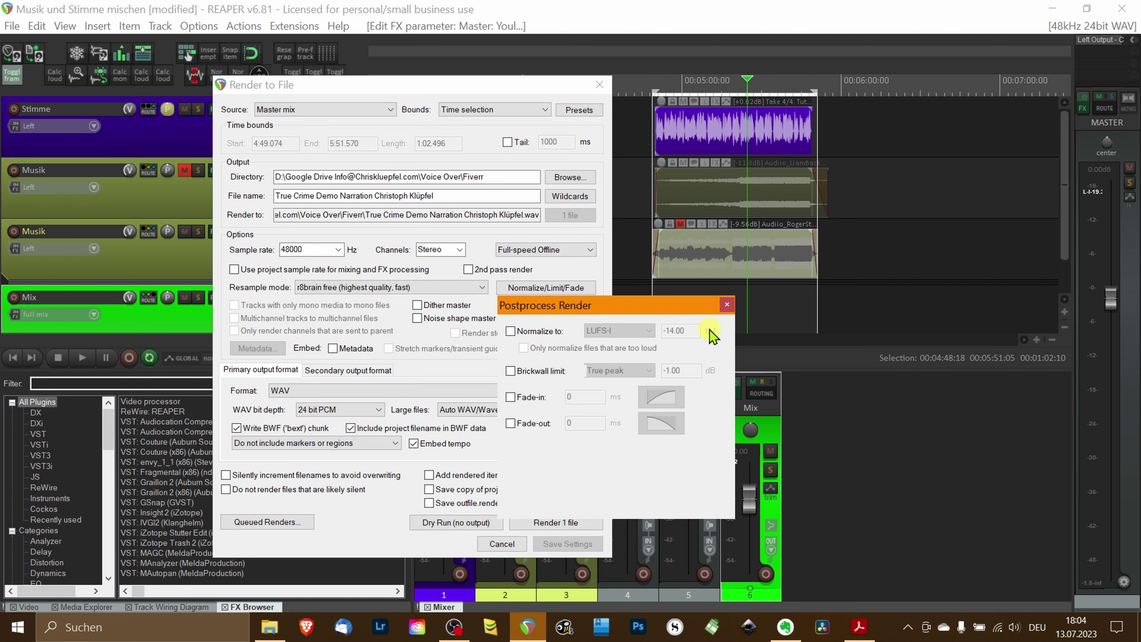
pyautogui.click(726, 305)
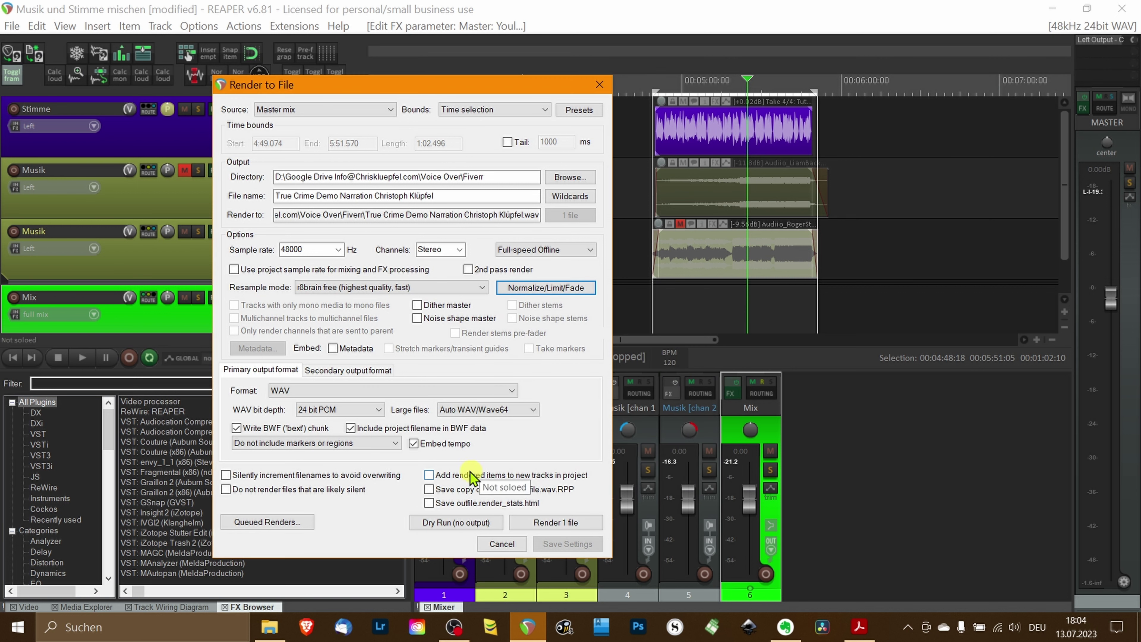
# Run a dry-run render of the master mix to measure its integrated loudness and true peak, and close the report
pyautogui.click(448, 523)
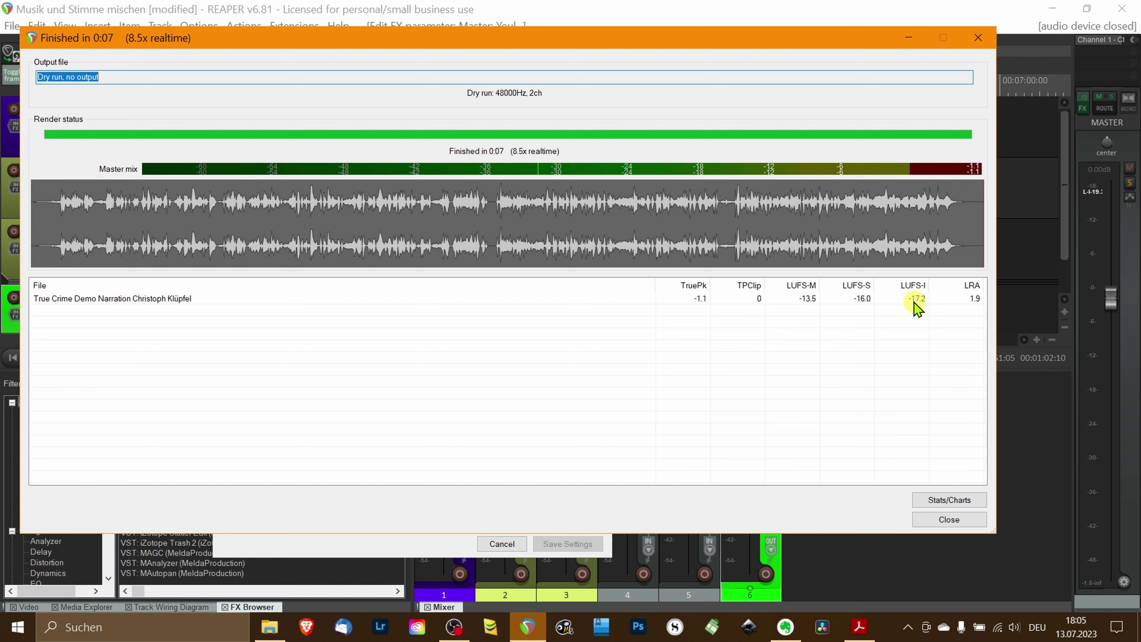
pyautogui.click(945, 524)
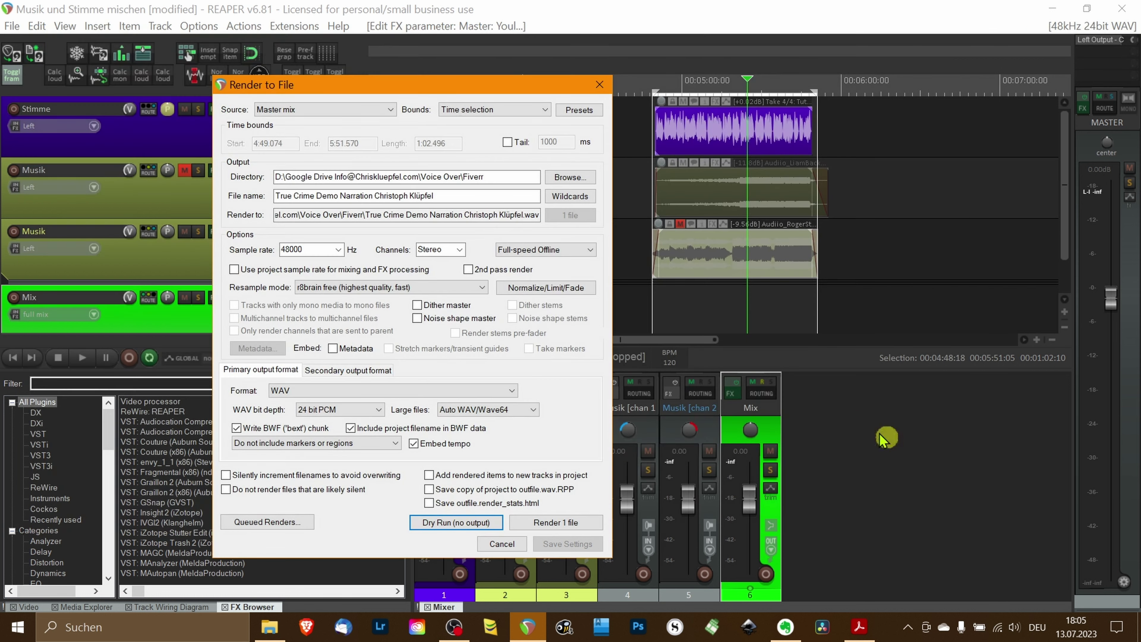
# Set the threshold of the master track's ReaLimit to -8.10 dB and measure the resulting loudness with a dry-run render
pyautogui.click(1082, 110)
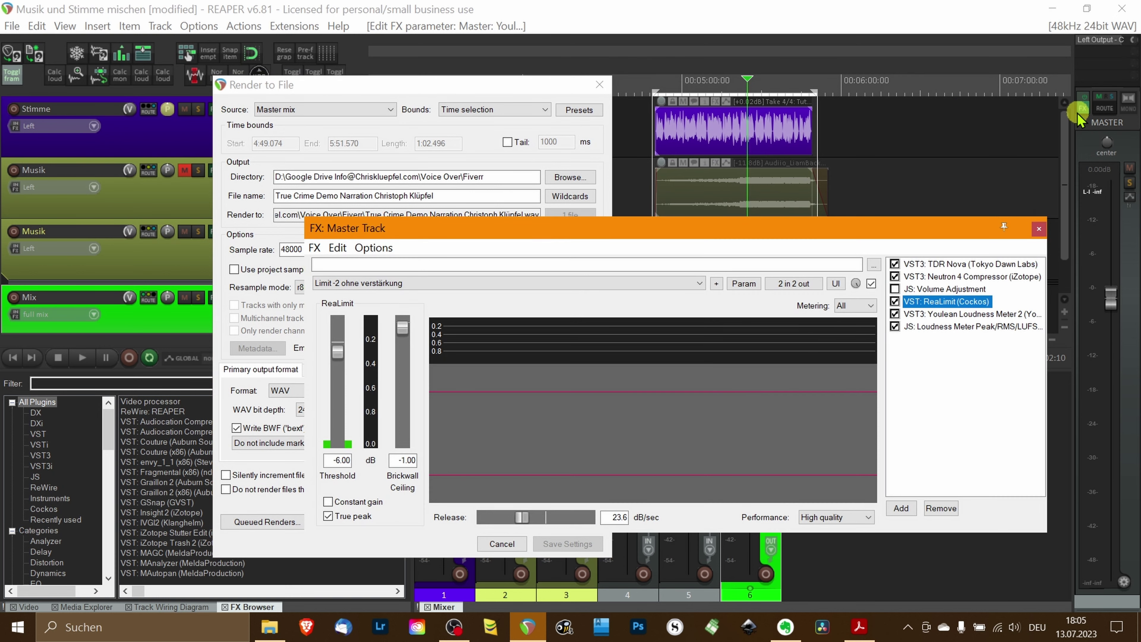
pyautogui.click(339, 461)
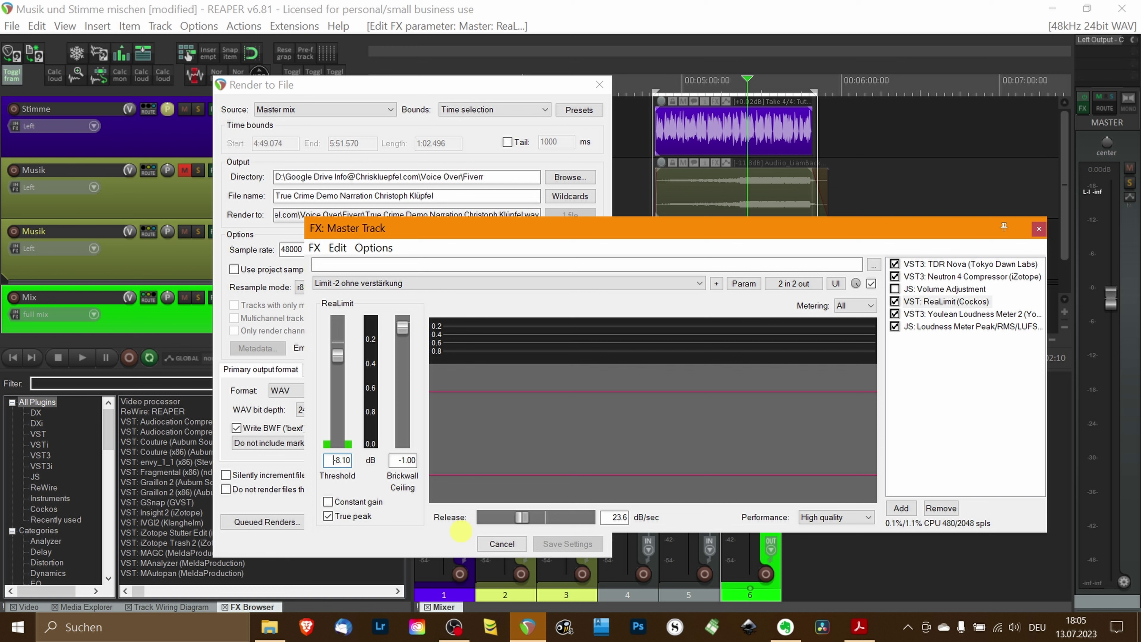
pyautogui.click(465, 90)
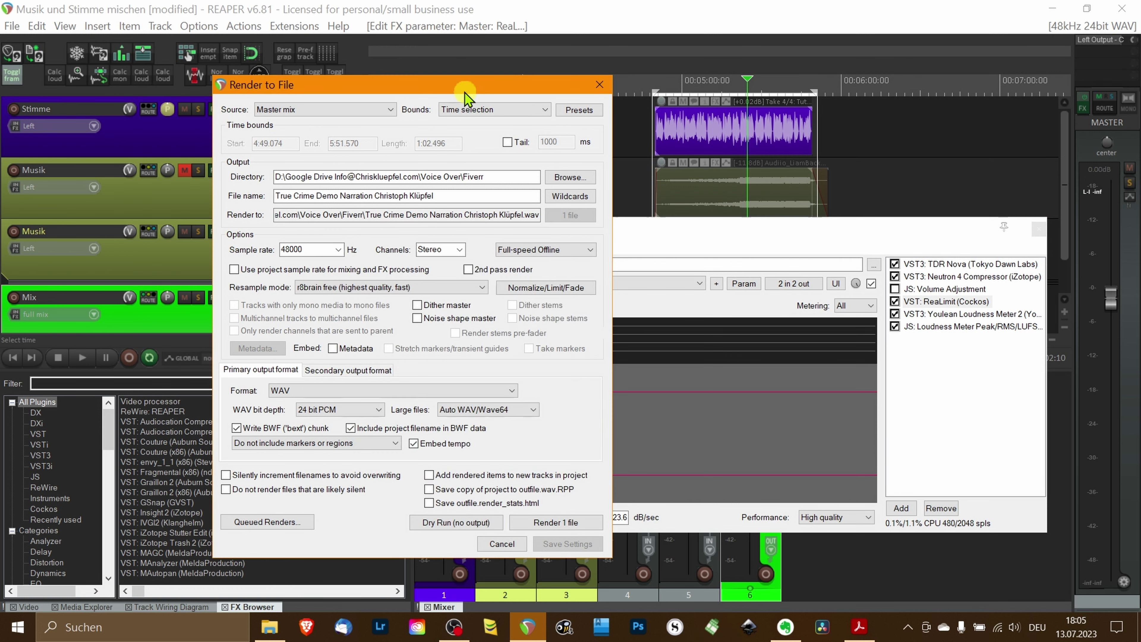
pyautogui.click(445, 523)
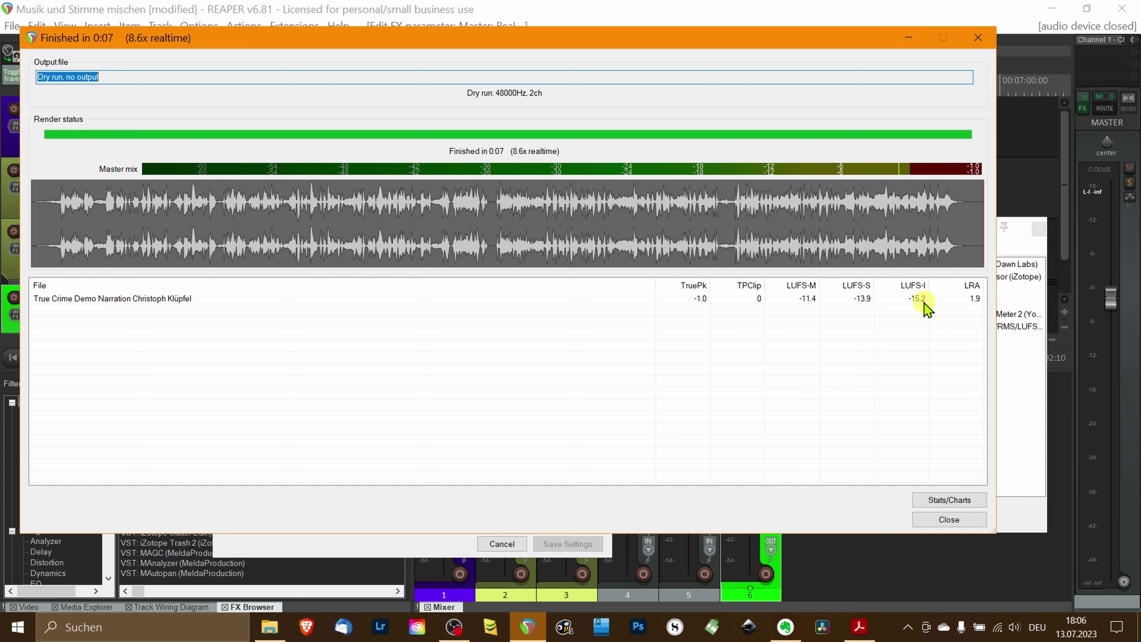
pyautogui.click(942, 520)
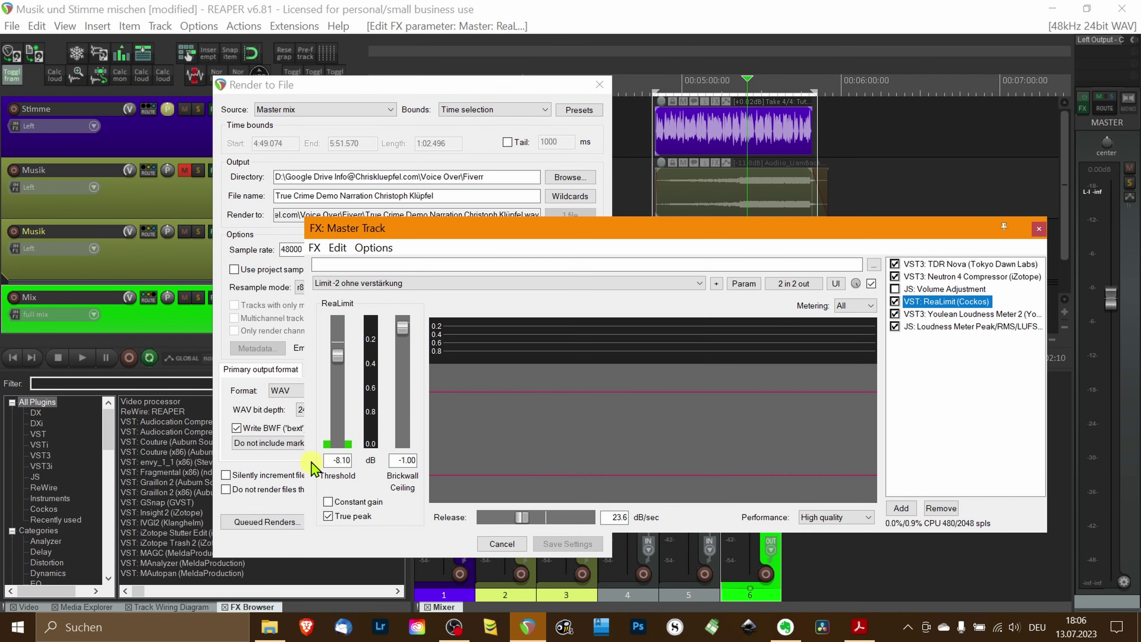
# Lower the ReaLimit threshold to -9.10 dB and check the loudness again with a dry-run render
pyautogui.click(336, 460)
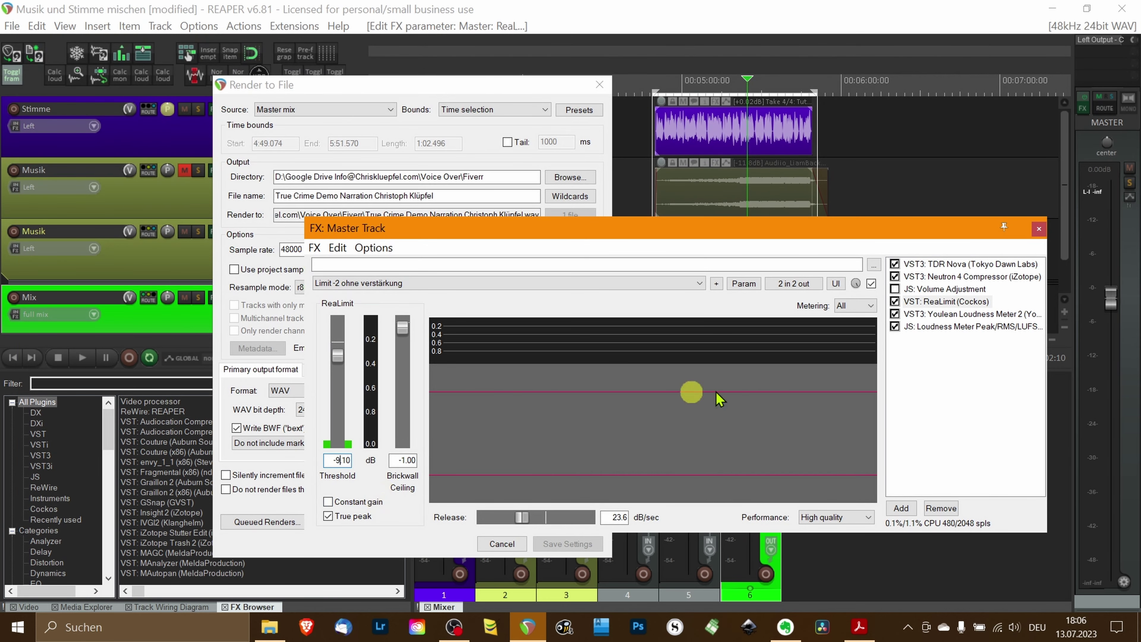
pyautogui.click(531, 87)
pyautogui.click(458, 523)
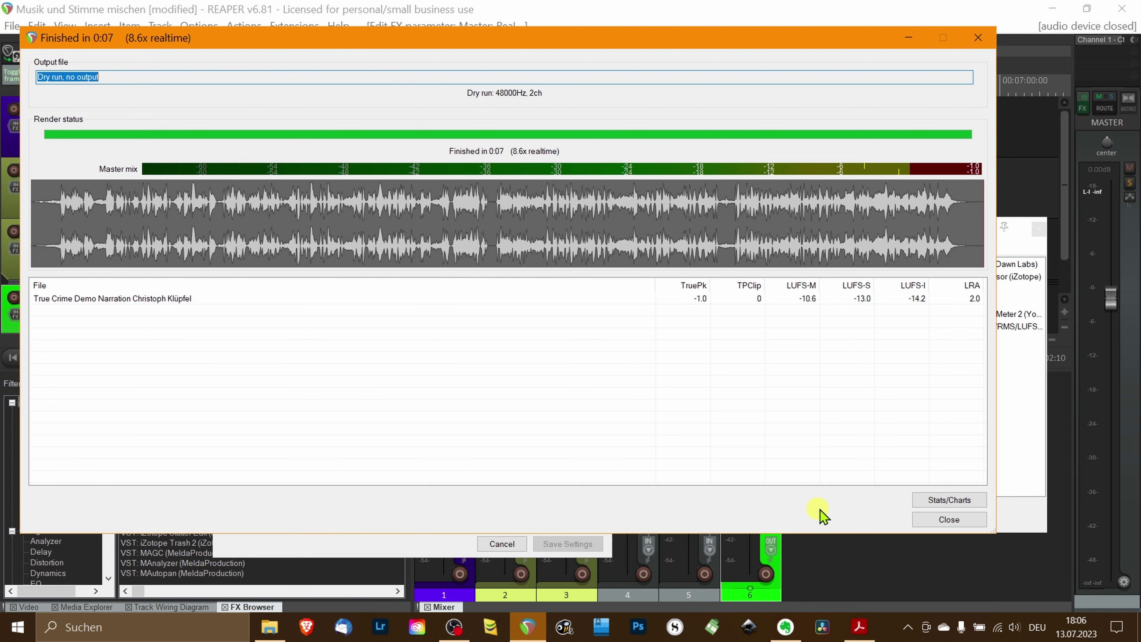
pyautogui.click(946, 522)
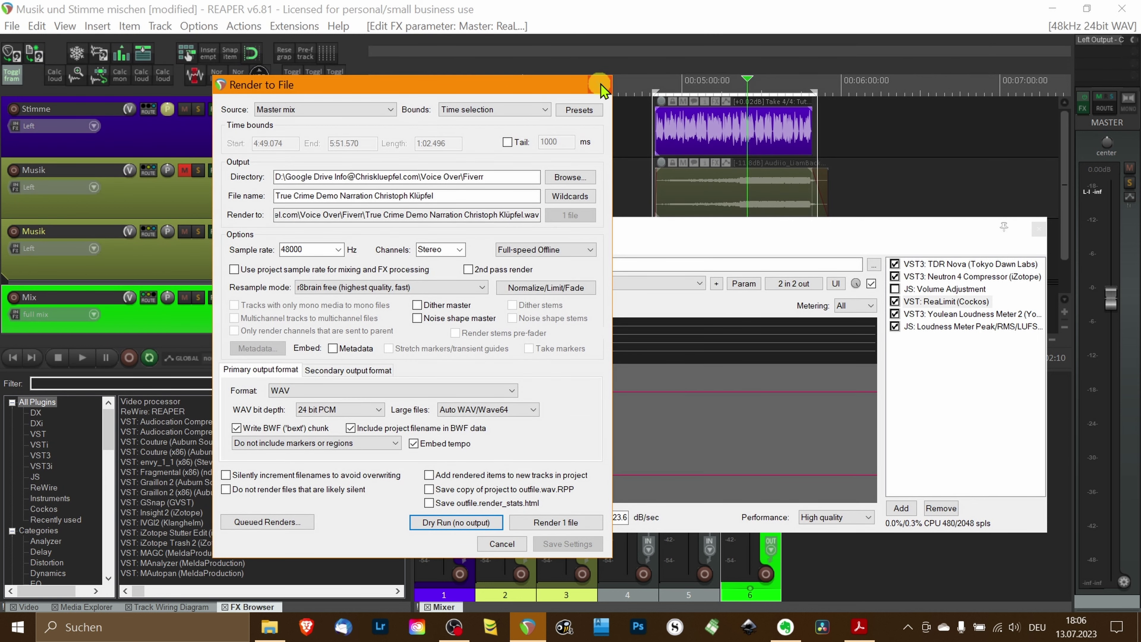
# Play the mix from the selection's start and from near 05:24 to examine ReaLimit's gain reduction, and close the master effects window
pyautogui.moveTo(918, 227); pyautogui.dragTo(906, 208)
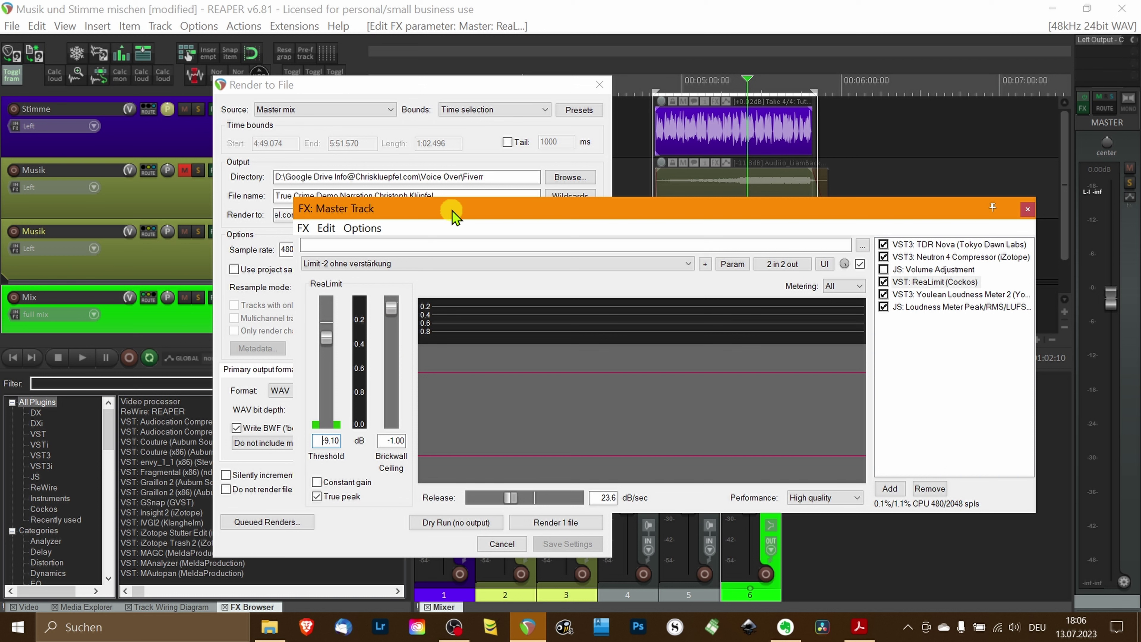
pyautogui.click(656, 76)
pyautogui.press('space')
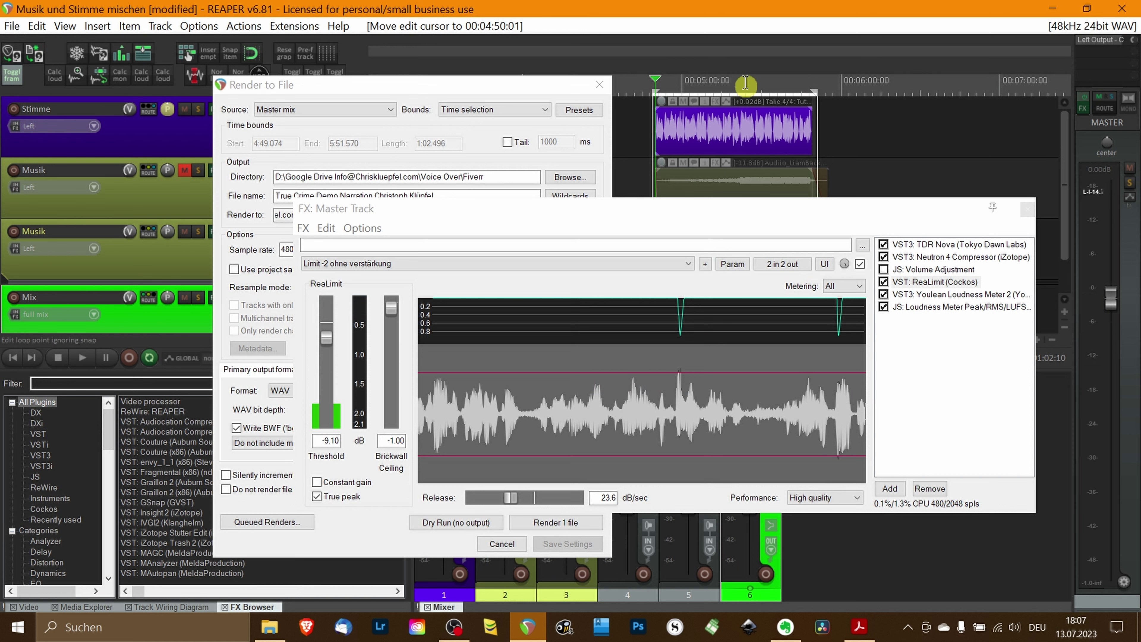
pyautogui.press('space')
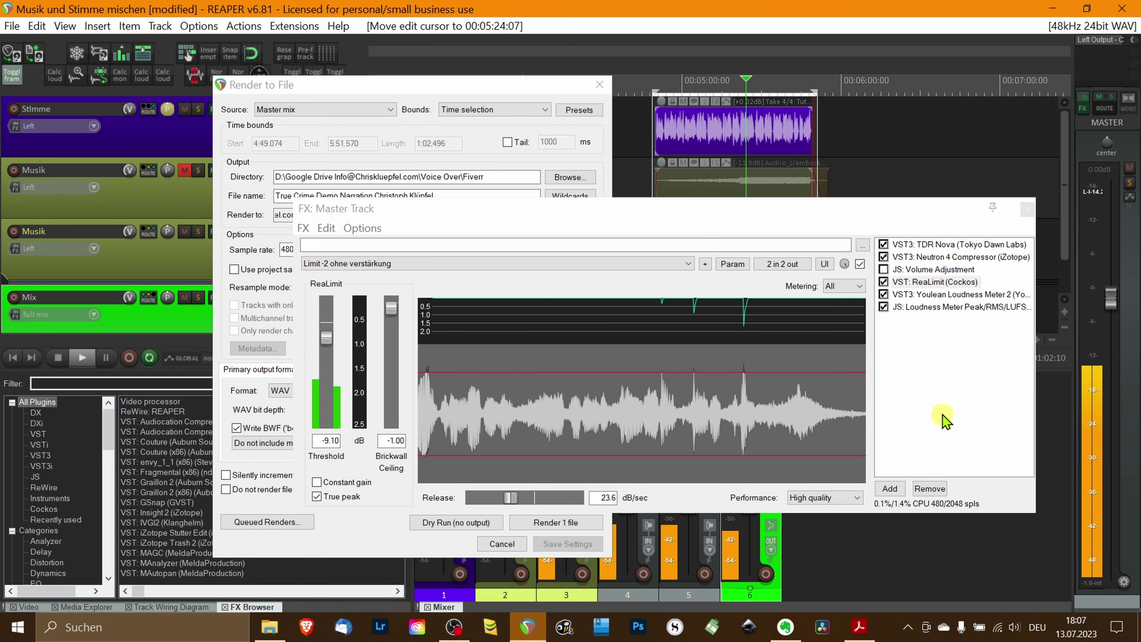
pyautogui.press('space')
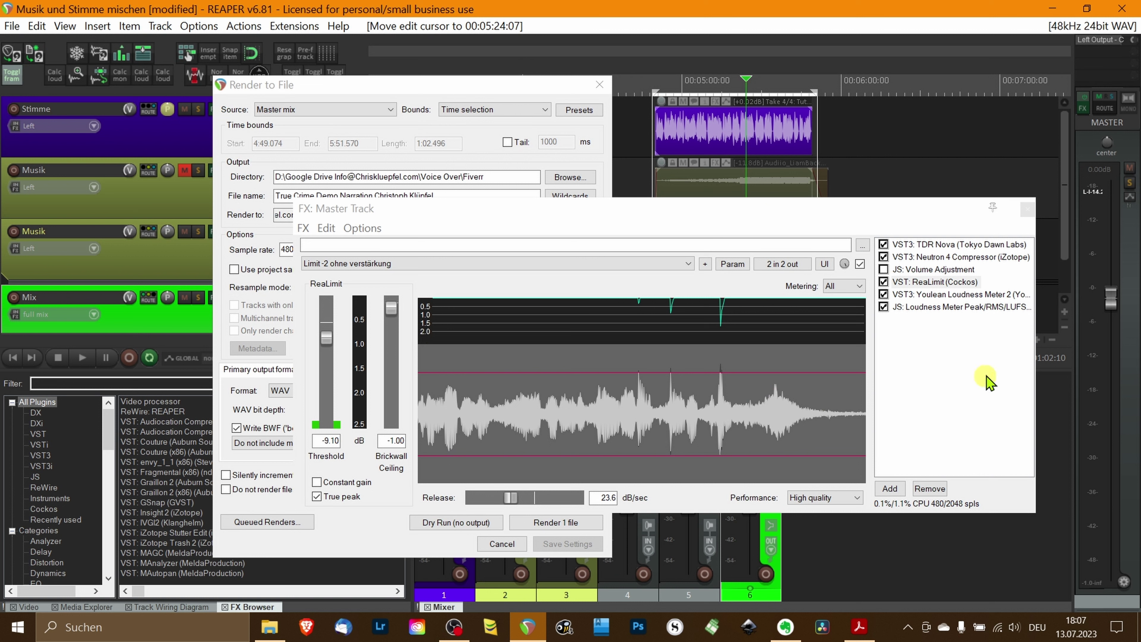
pyautogui.click(1027, 209)
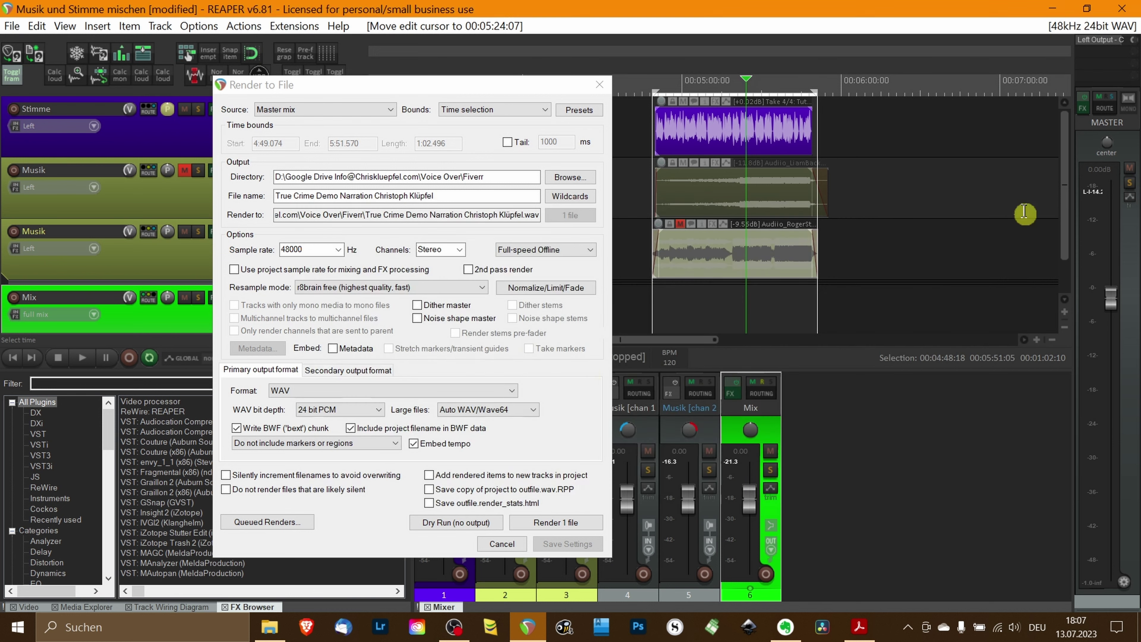
# Repeat the dry-run render to examine the LUFS and true peak values at the current limiter settings
pyautogui.click(450, 525)
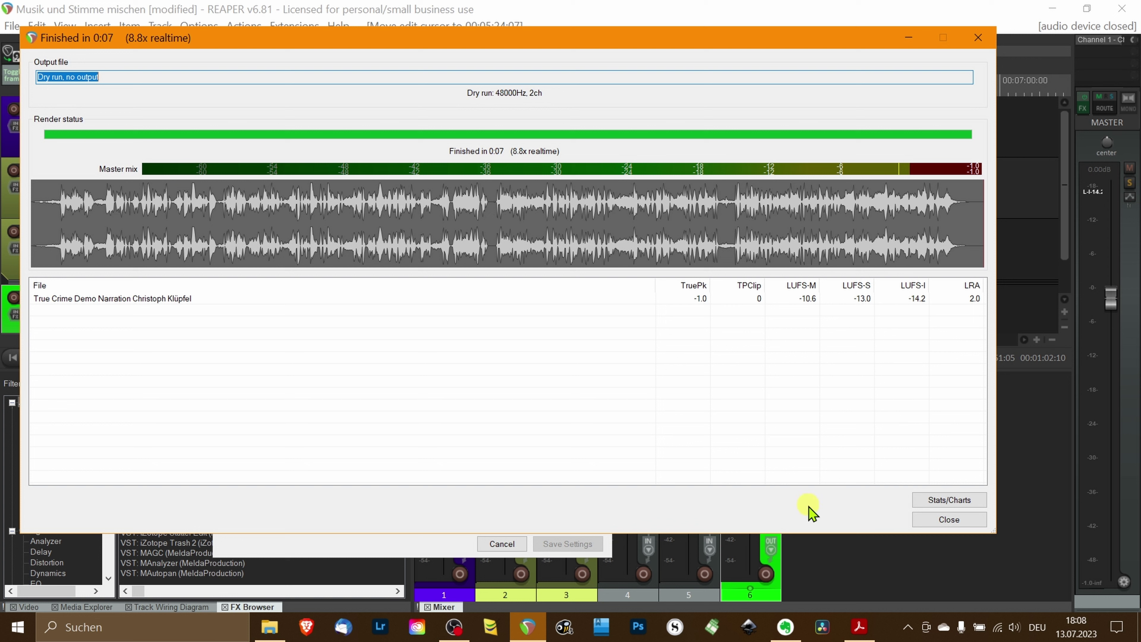
pyautogui.click(924, 521)
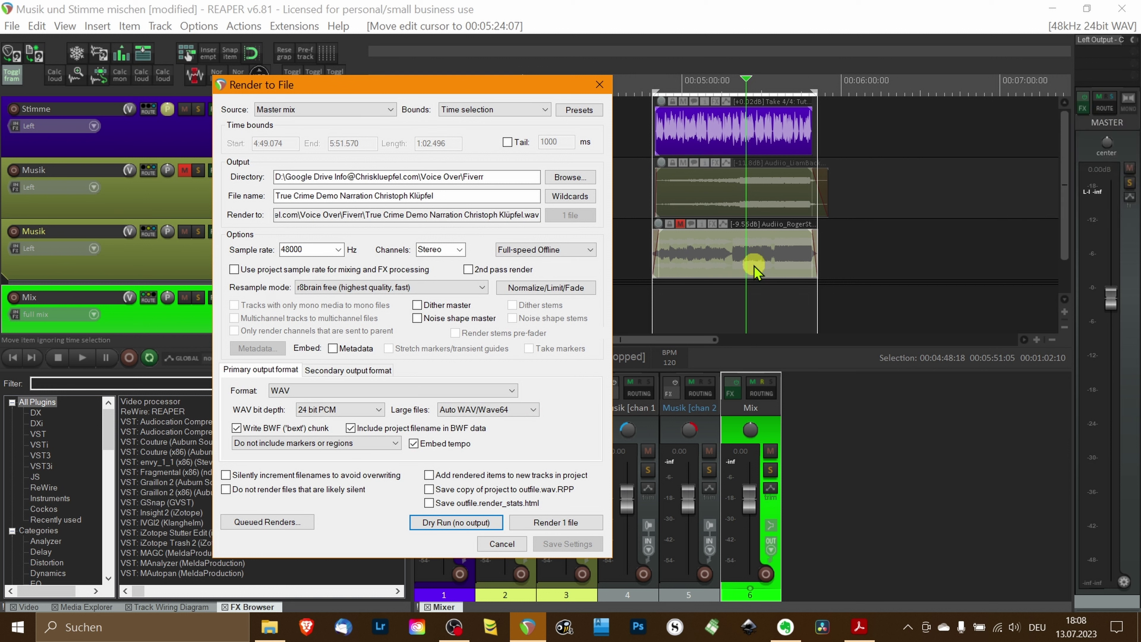
# Reopen the master track's effects and set the ReaLimit threshold to -7.10 dB
pyautogui.click(1083, 107)
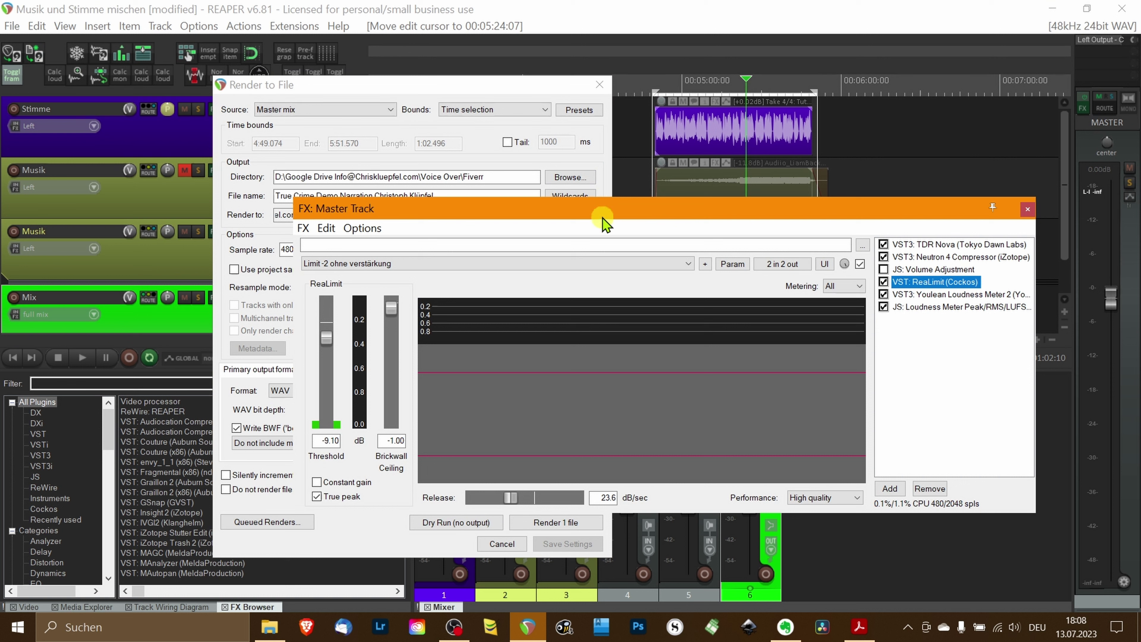
pyautogui.click(327, 441)
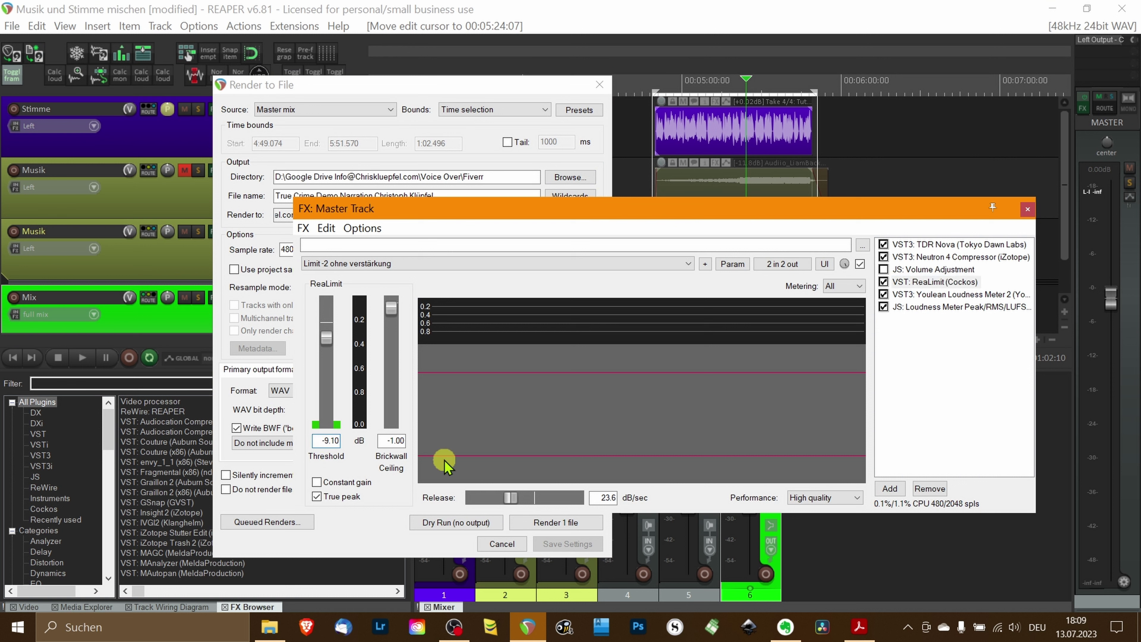
pyautogui.press('BackSpace')
pyautogui.write('7')
pyautogui.click(981, 362)
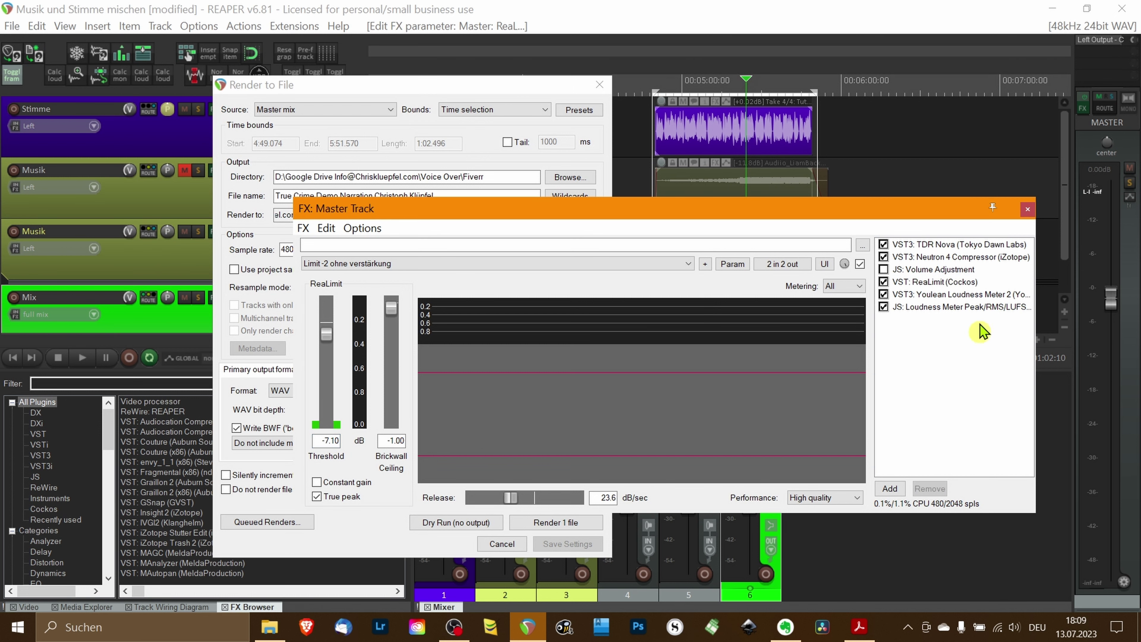
# Measure the mix's loudness and true peak at the new threshold with a dry-run render
pyautogui.click(422, 93)
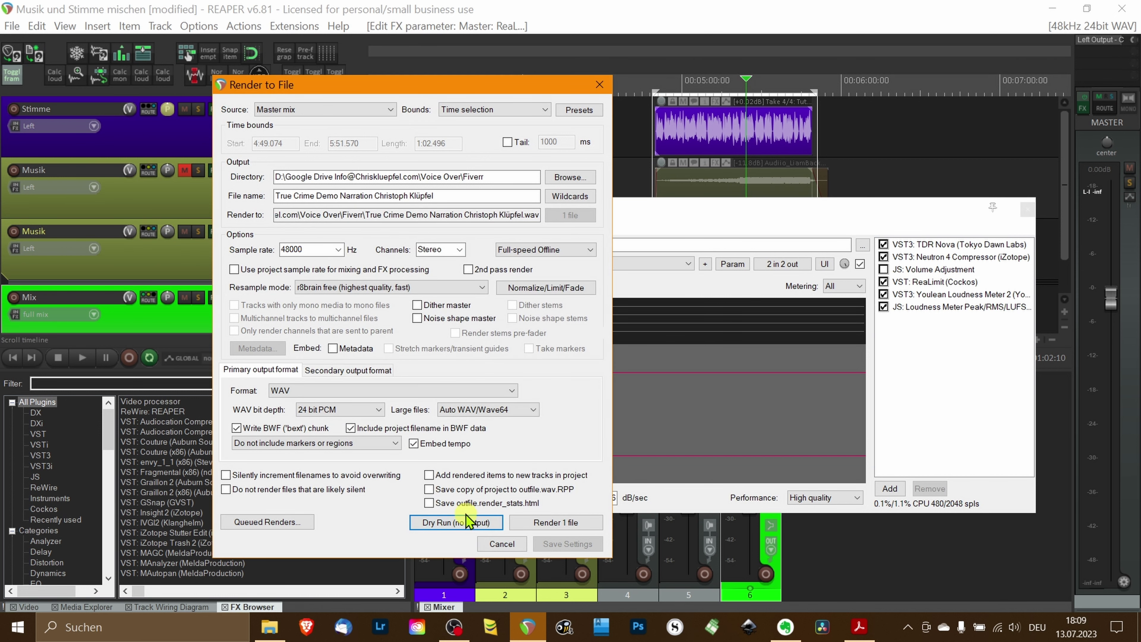
pyautogui.click(455, 522)
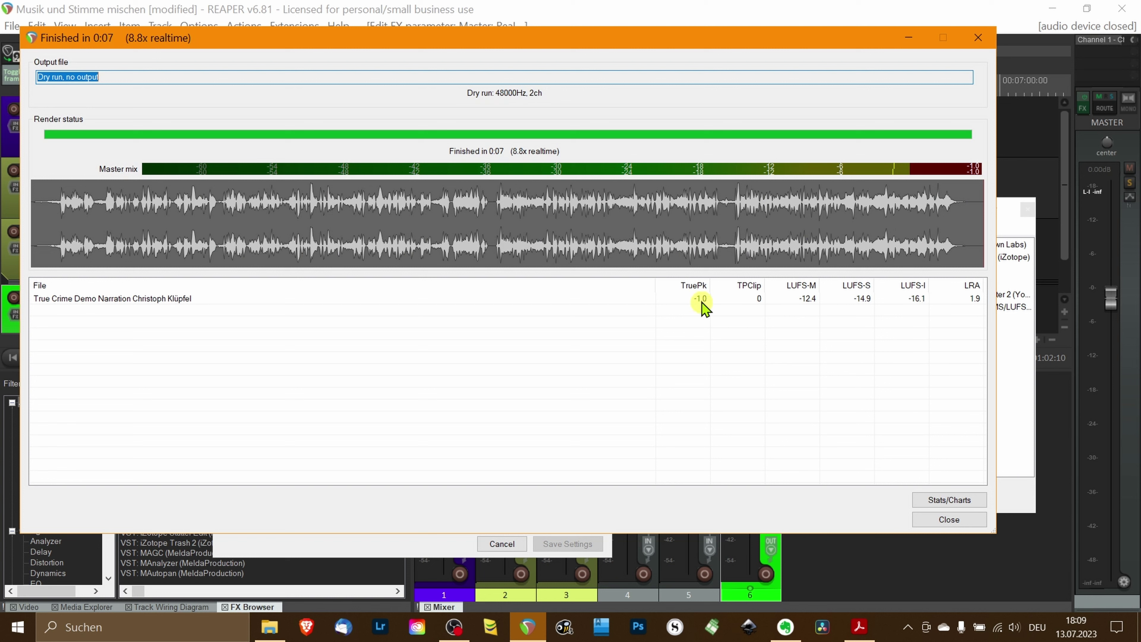
pyautogui.click(948, 519)
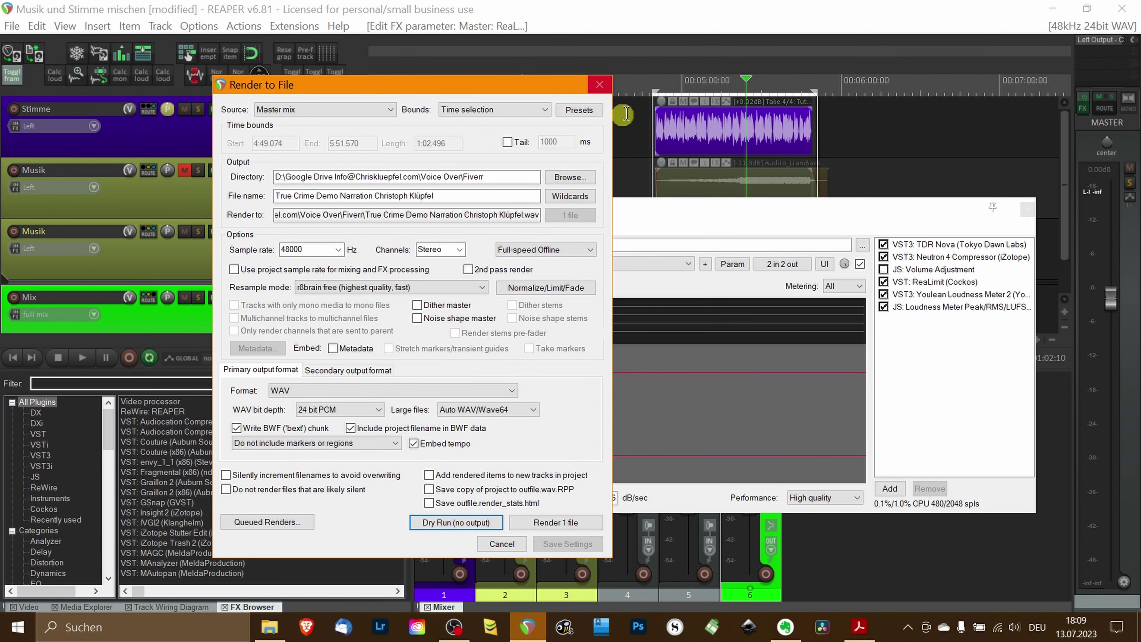
# Set ReaLimit's brickwall ceiling to -2.00 dB on the master track
pyautogui.click(678, 360)
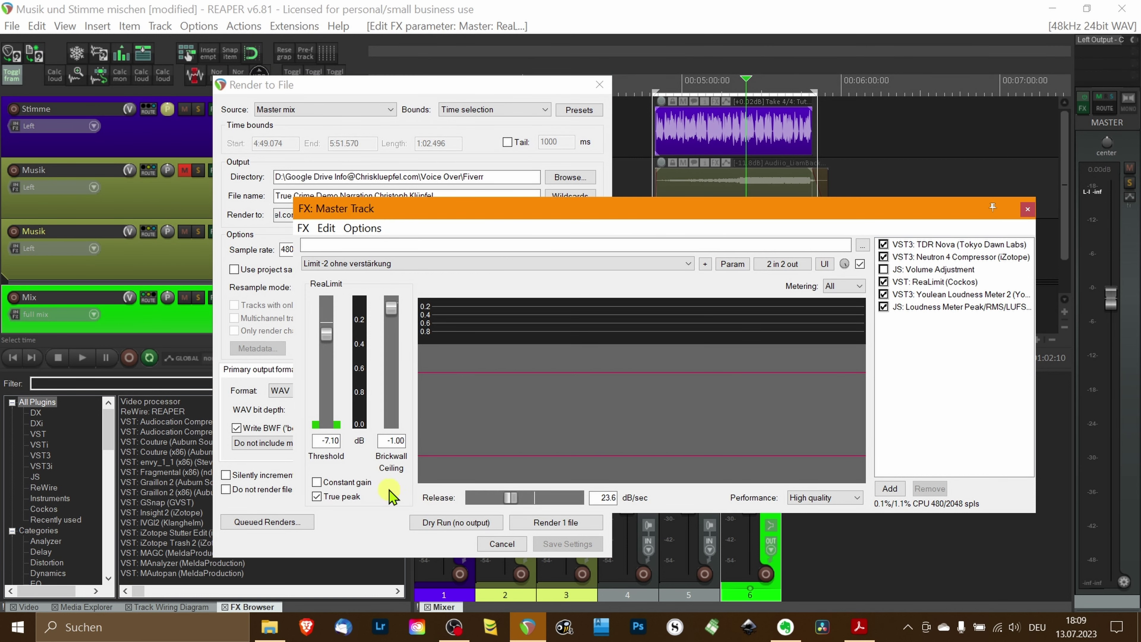
pyautogui.click(393, 444)
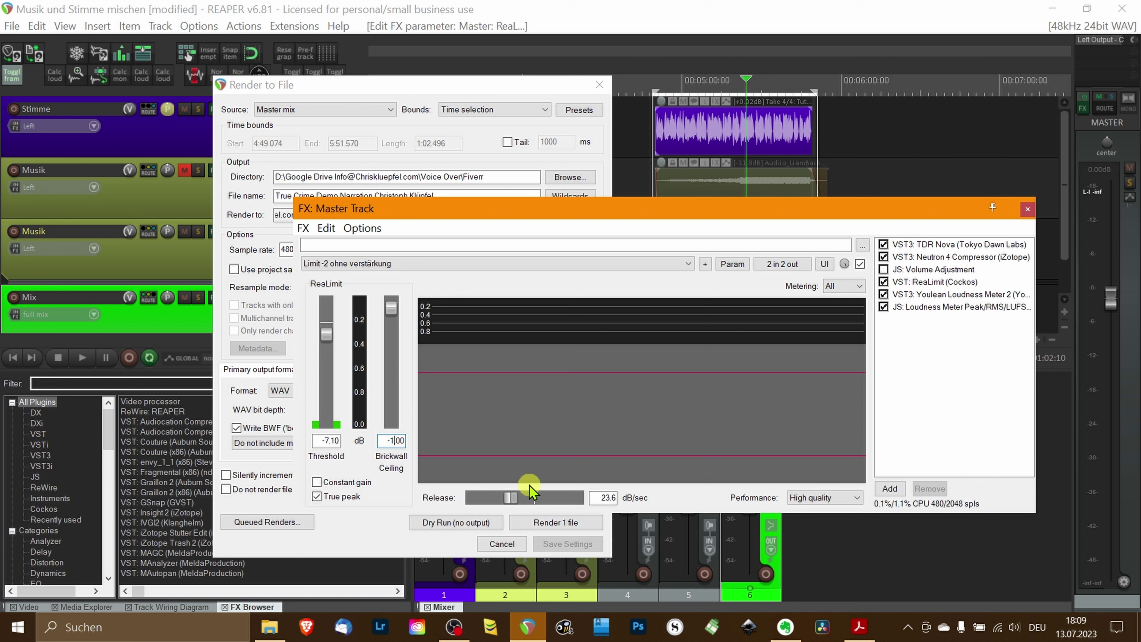
pyautogui.write('2')
pyautogui.click(925, 385)
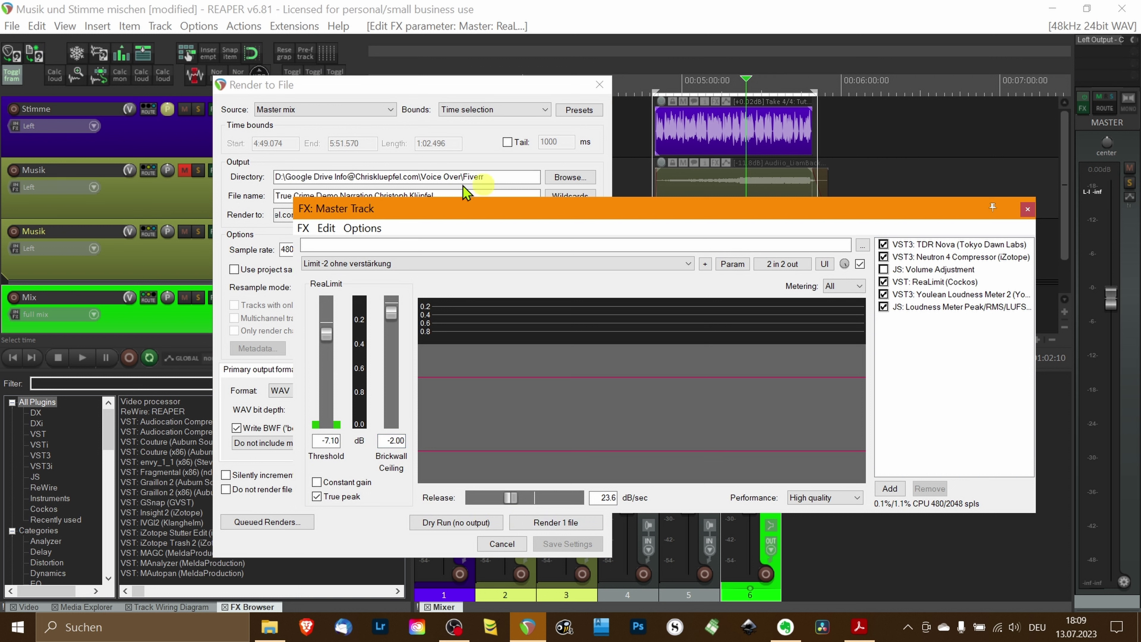
# Run the dry-run render twice to examine the true peak and integrated loudness with the lowered ceiling
pyautogui.click(407, 105)
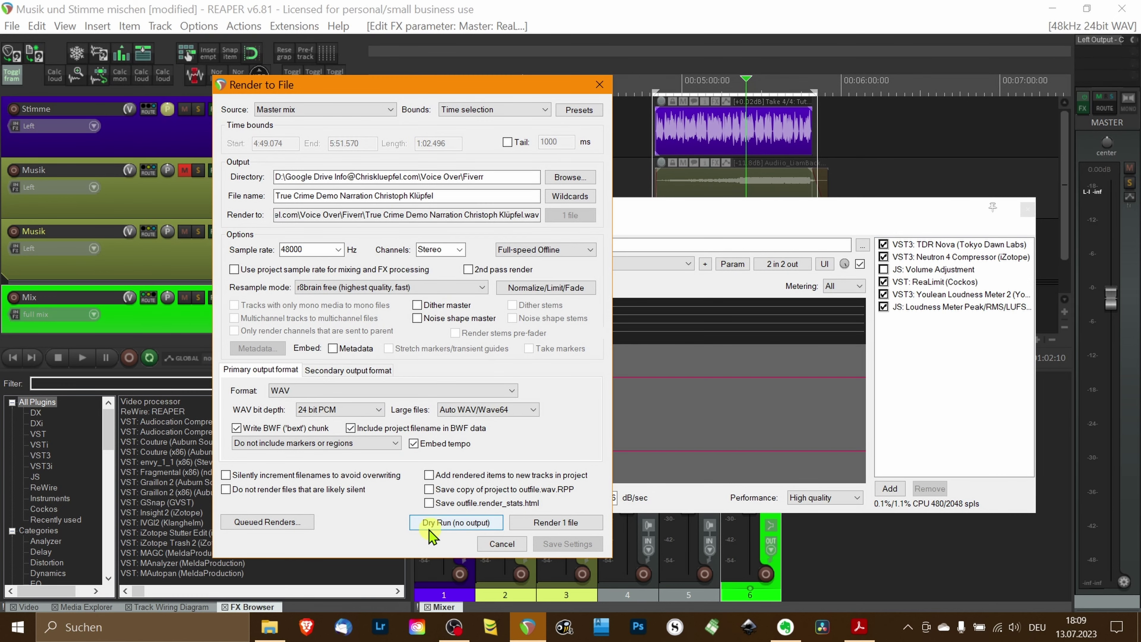
pyautogui.click(449, 522)
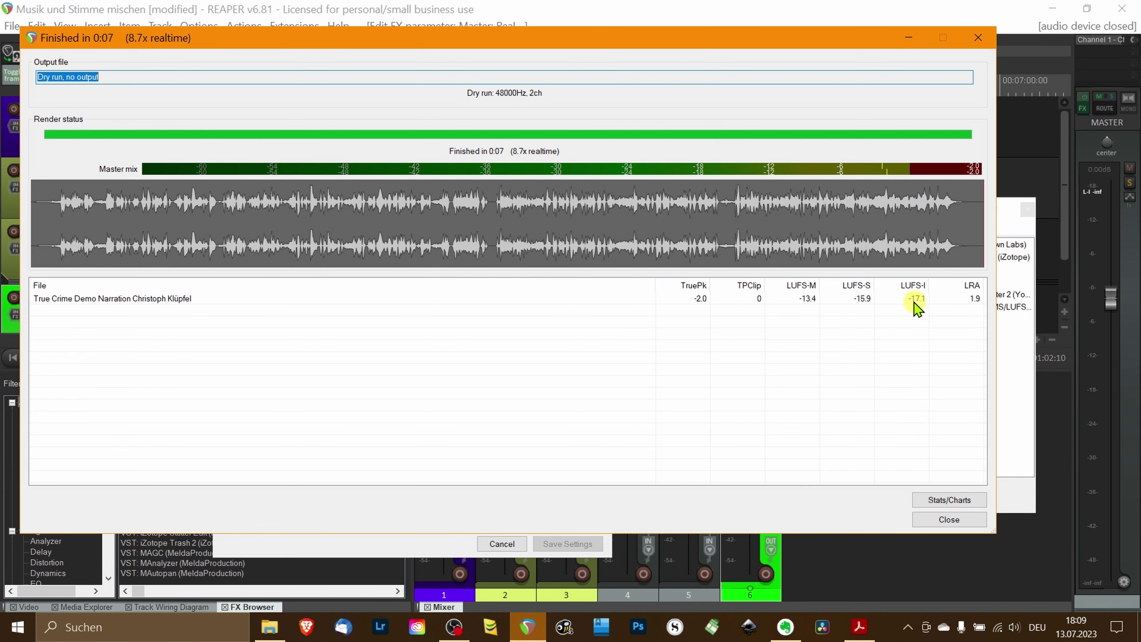
pyautogui.click(939, 520)
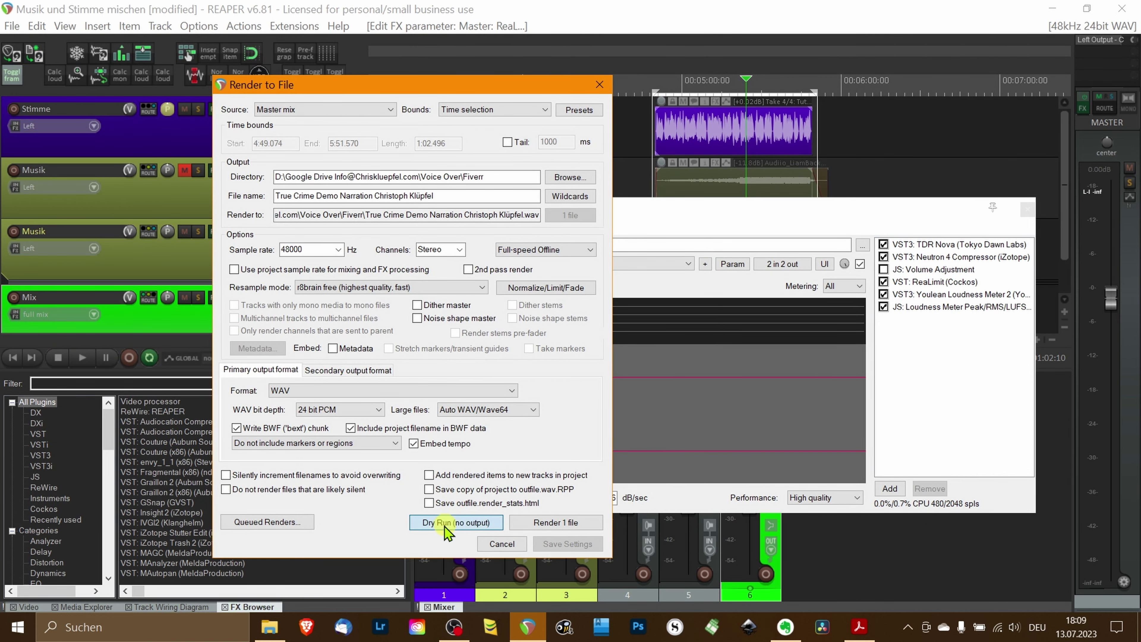
pyautogui.click(433, 523)
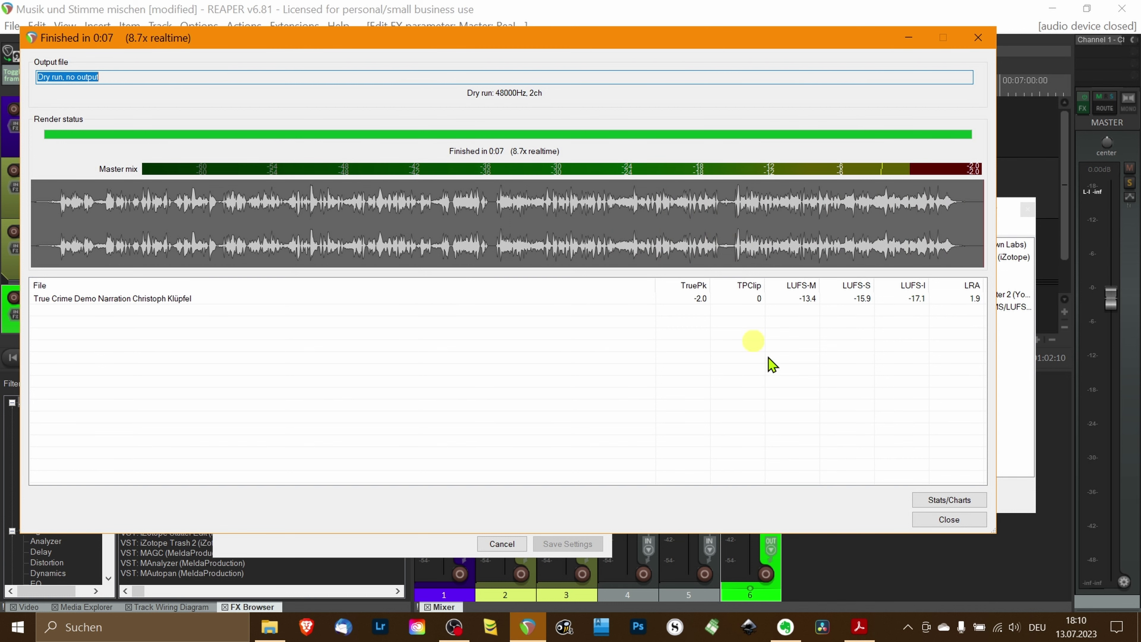
pyautogui.click(929, 521)
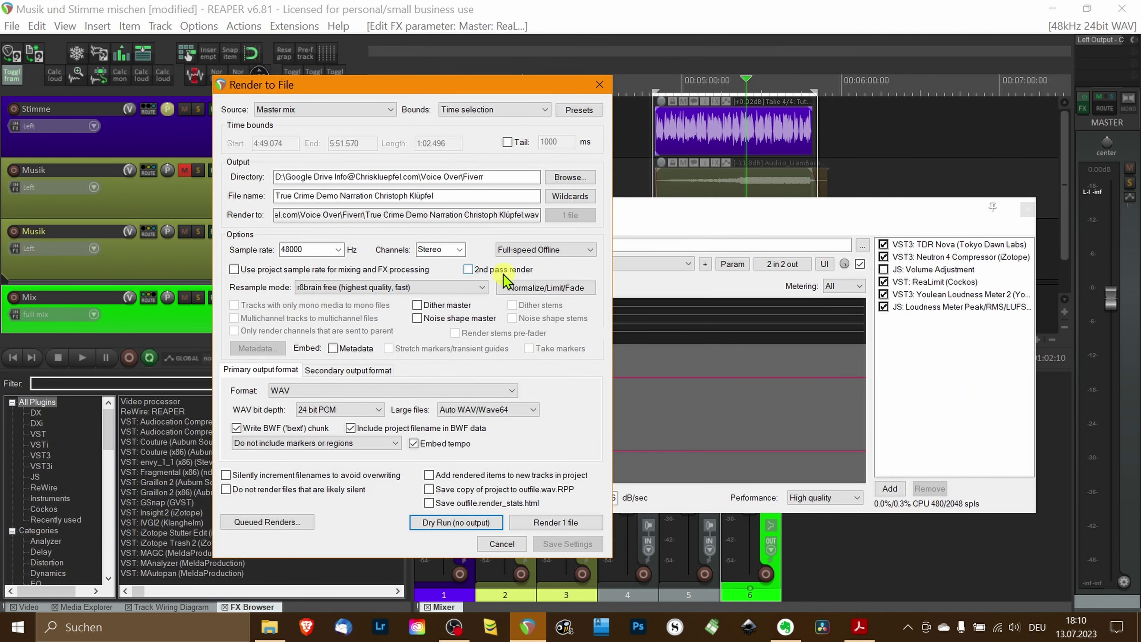
# Set the ReaLimit threshold to -8.10 dB with the lowered ceiling and start another dry-run render to measure the loudness
pyautogui.click(977, 340)
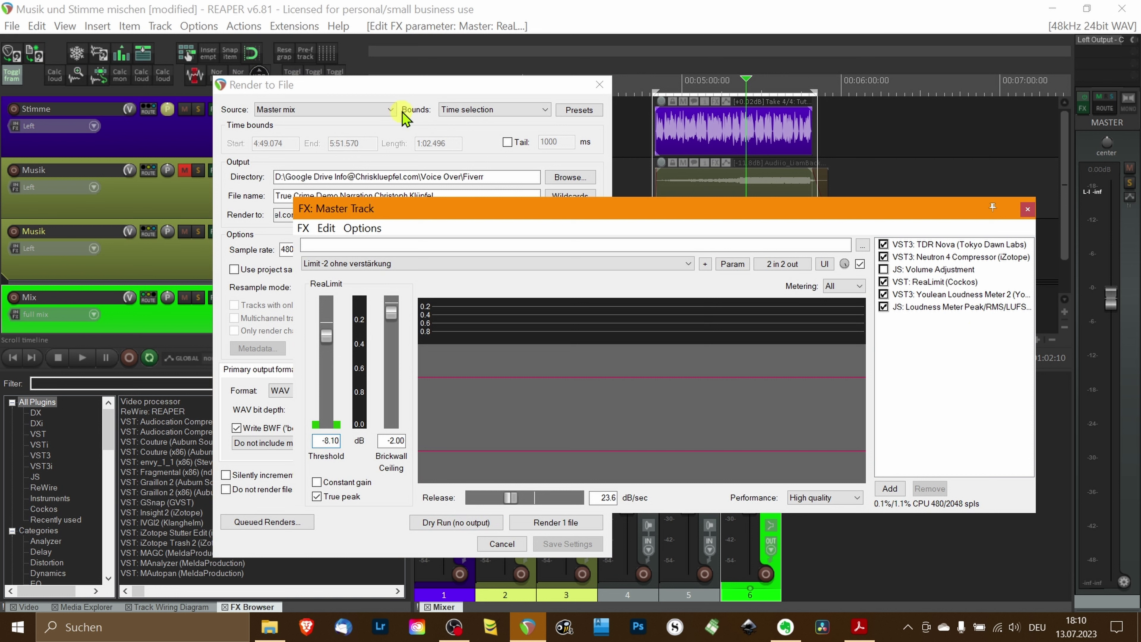
pyautogui.click(413, 90)
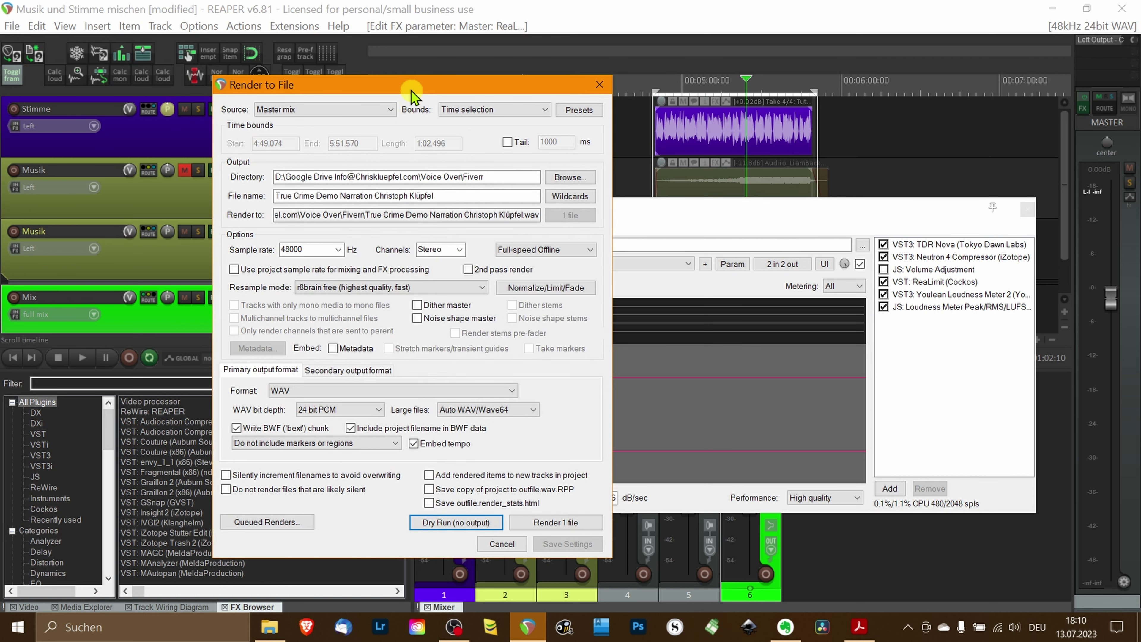
pyautogui.click(462, 526)
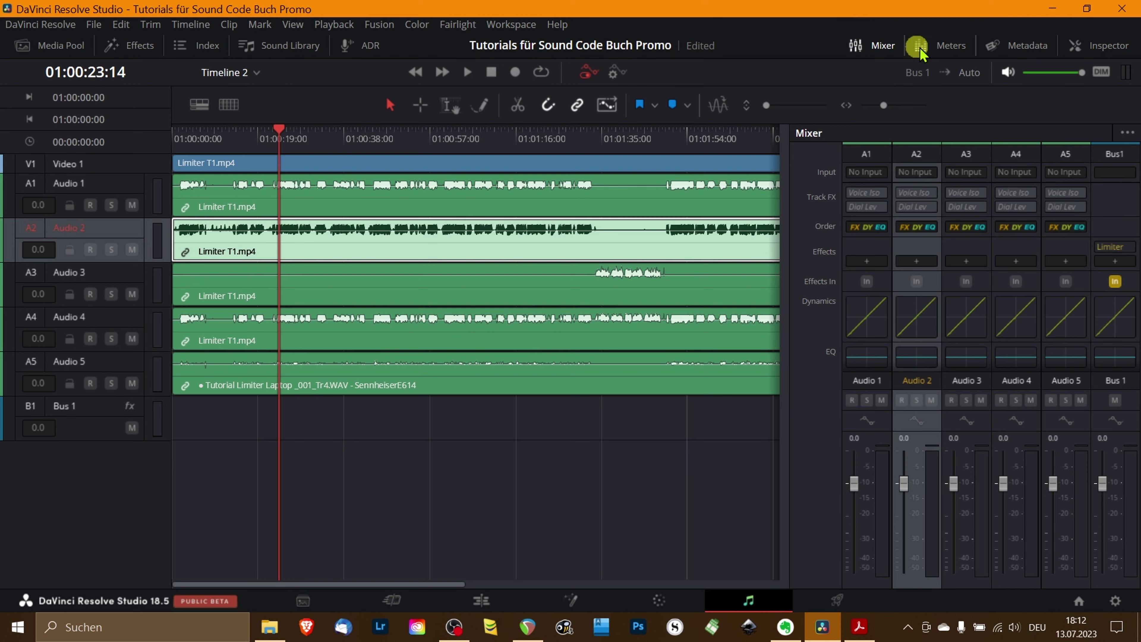
# Switch to DaVinci Resolve's Fairlight page and show the meters with the loudness display
pyautogui.click(947, 46)
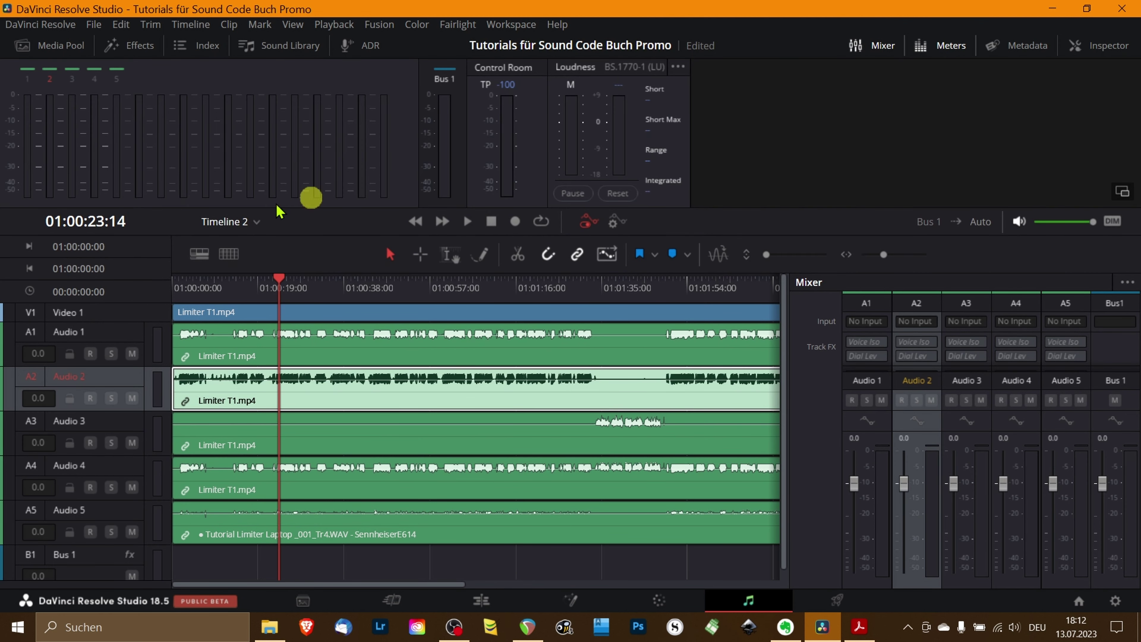
# Enlarge the meters area and open the project's Fairlight audio metering settings to examine the level detector options
pyautogui.moveTo(366, 209); pyautogui.dragTo(367, 318)
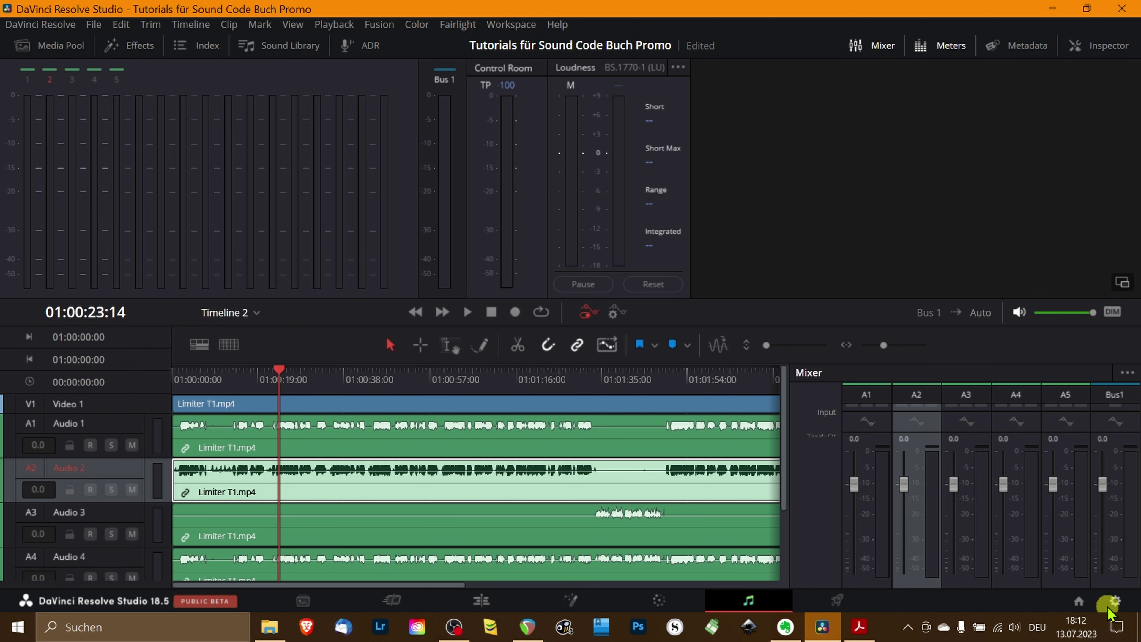
pyautogui.click(1115, 601)
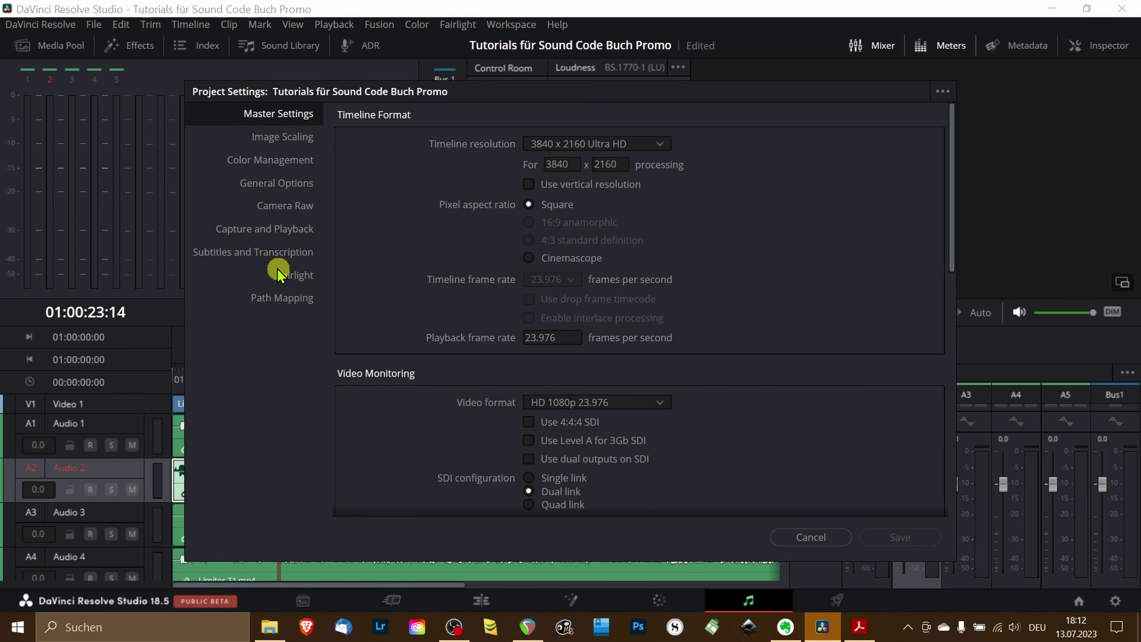
pyautogui.click(301, 275)
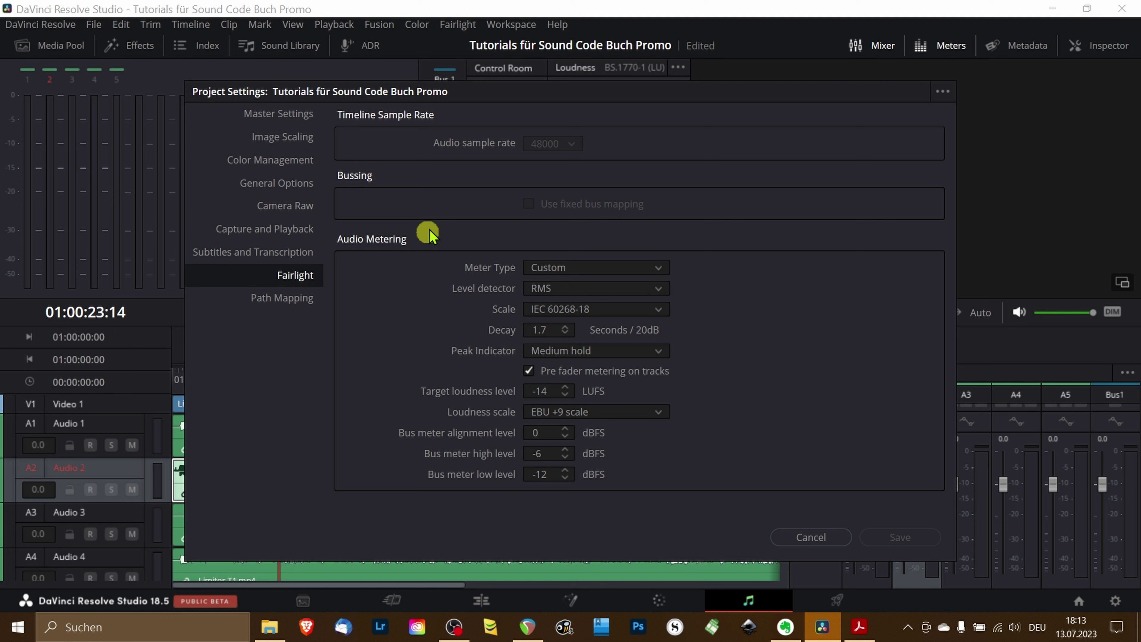
pyautogui.click(659, 290)
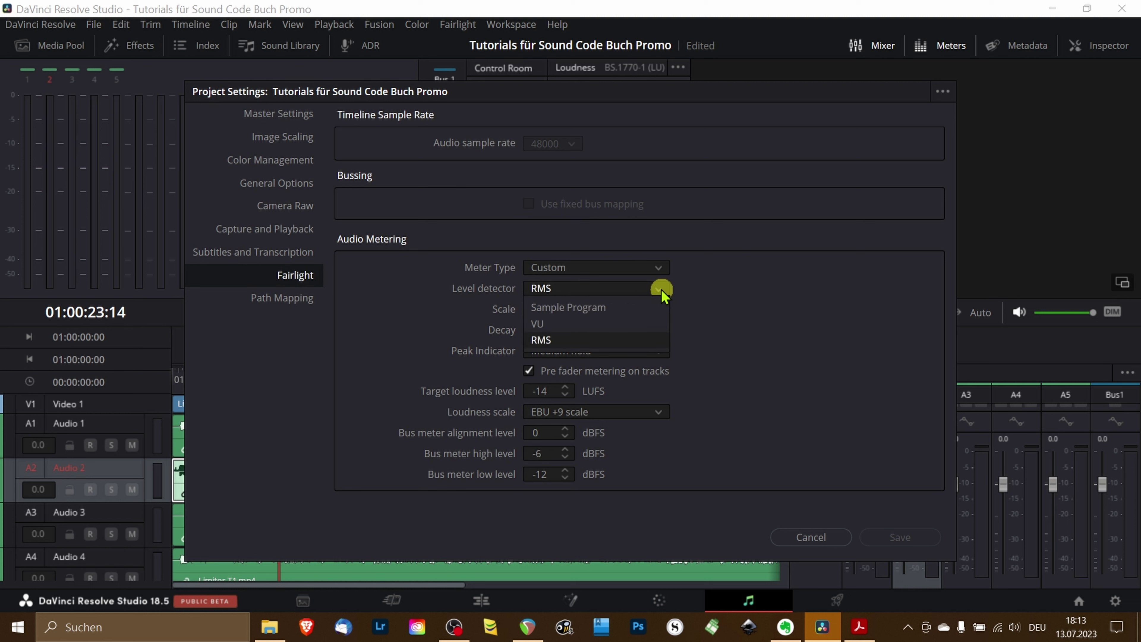
pyautogui.click(663, 292)
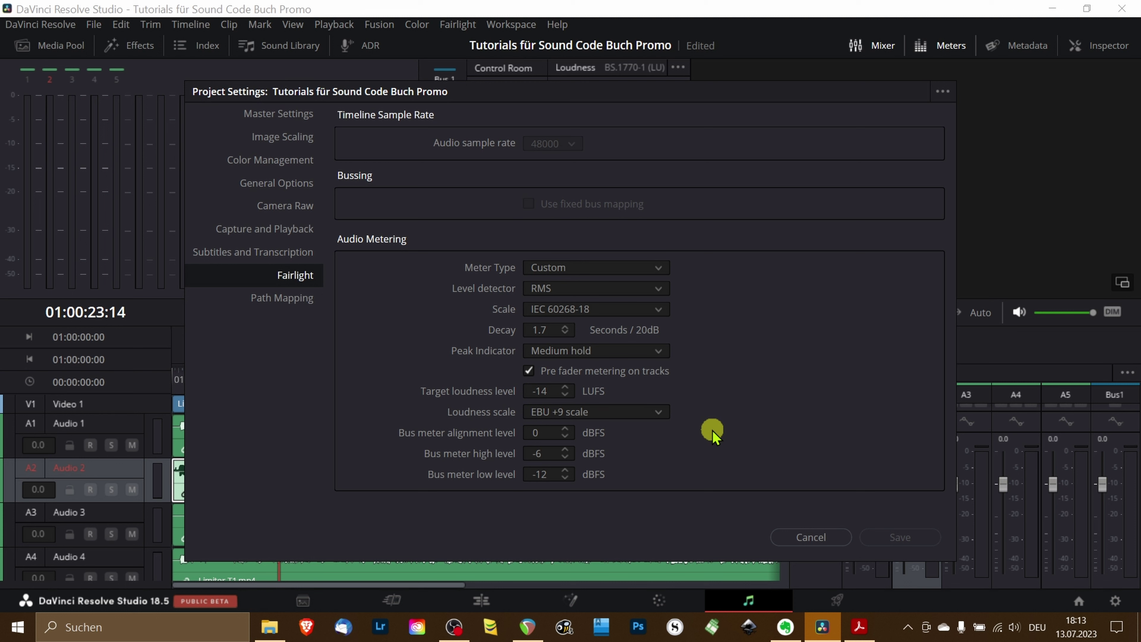
# Set the target loudness level to -14 LUFS in the Fairlight project settings and save them
pyautogui.click(573, 393)
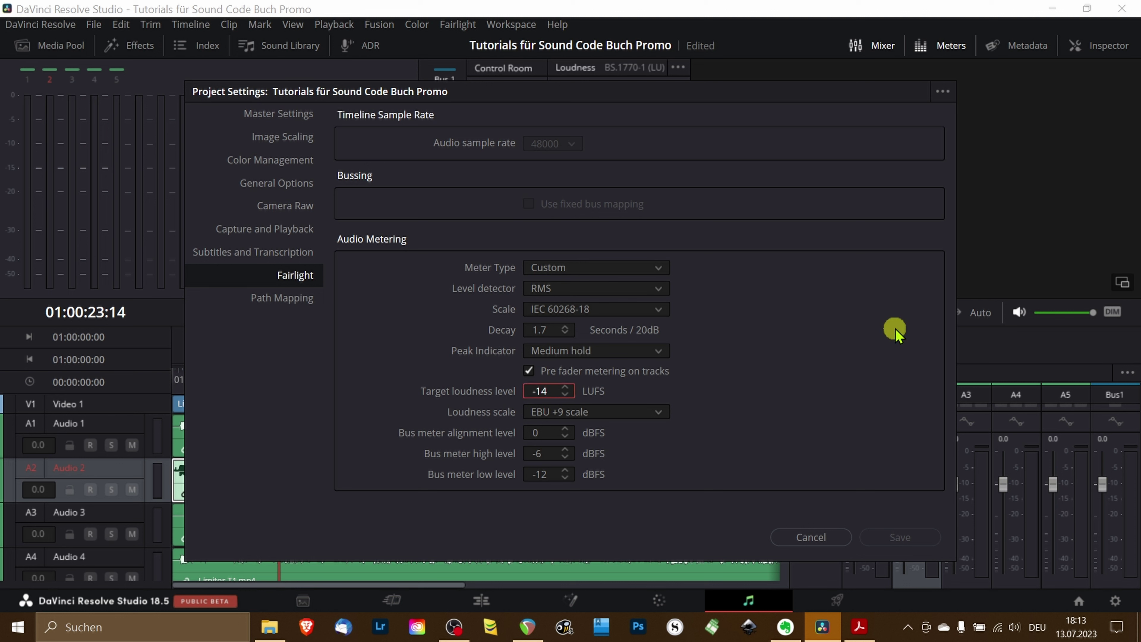
pyautogui.press('BackSpace')
pyautogui.write('6')
pyautogui.press('BackSpace')
pyautogui.write('2')
pyautogui.press('BackSpace')
pyautogui.write('4')
pyautogui.press('Return')
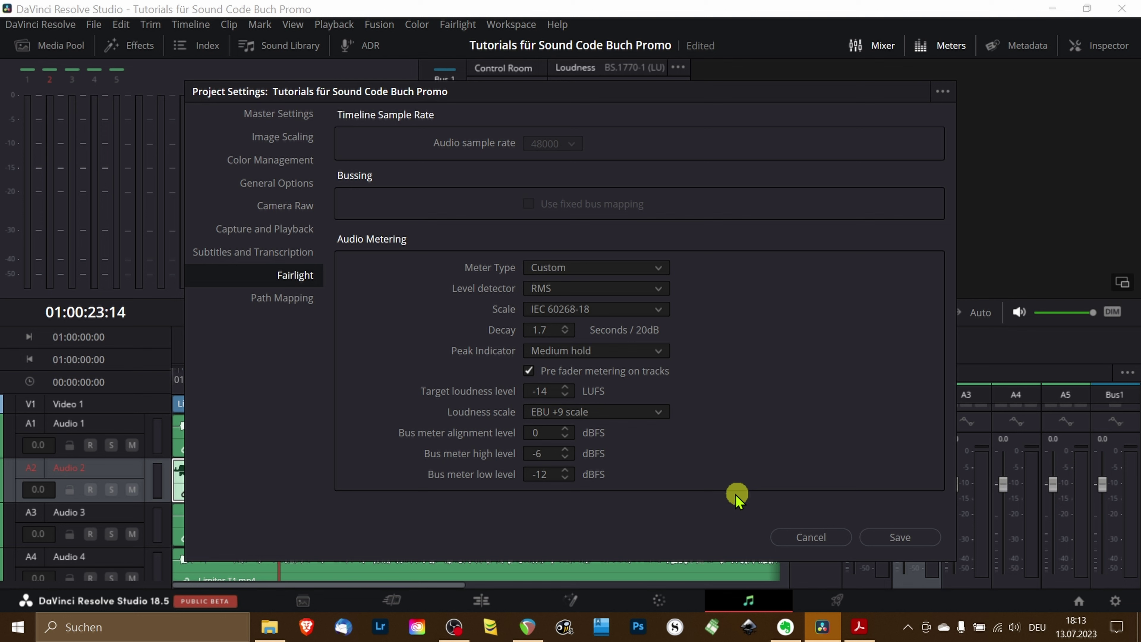
pyautogui.click(892, 536)
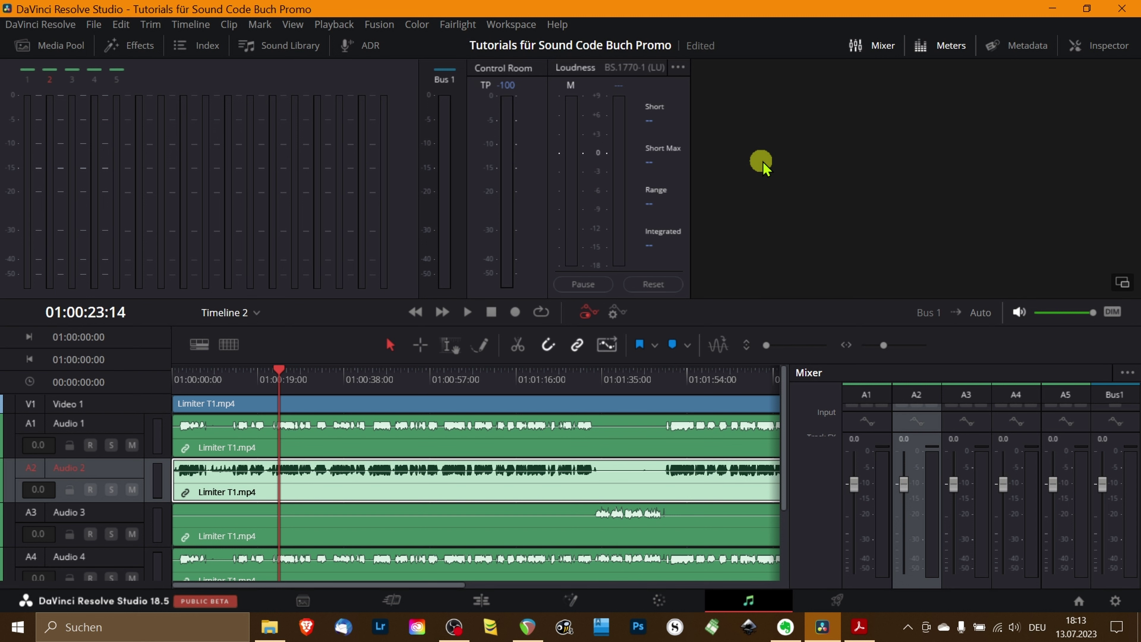
# Choose BS.1770-1 as the loudness meter's standard and toggle its Lock Metering to transport option
pyautogui.click(676, 70)
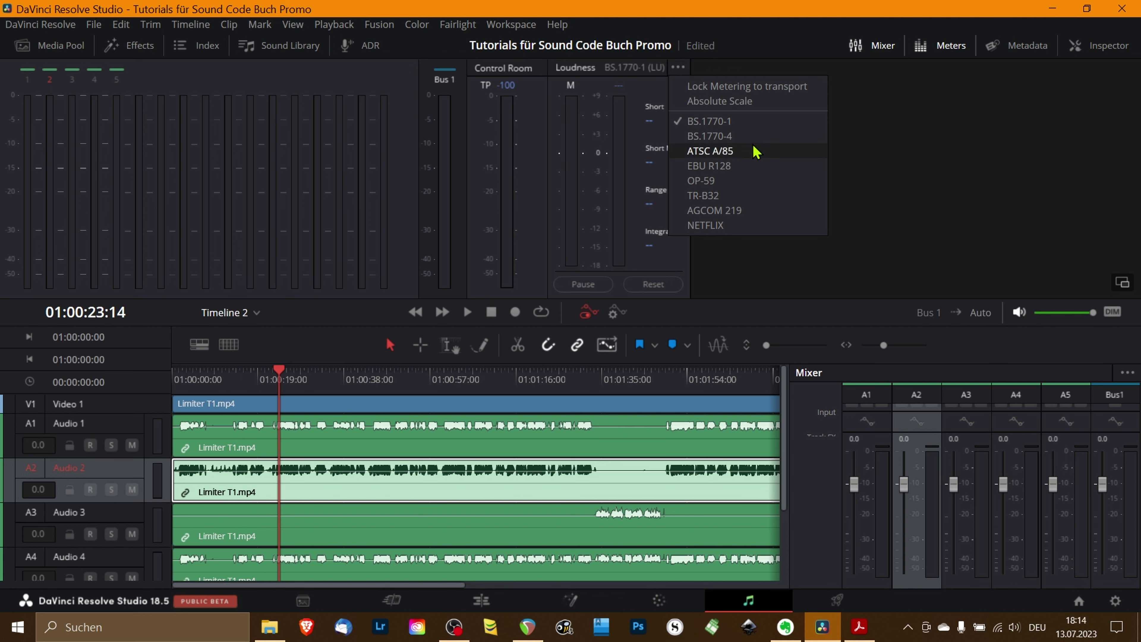
pyautogui.click(740, 126)
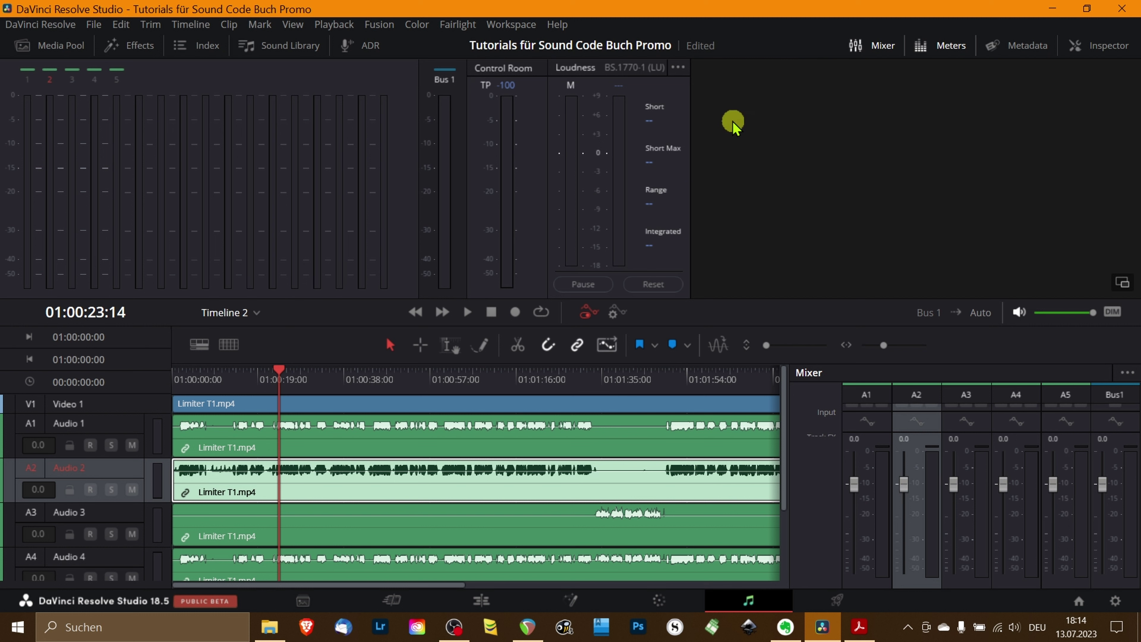
pyautogui.click(679, 67)
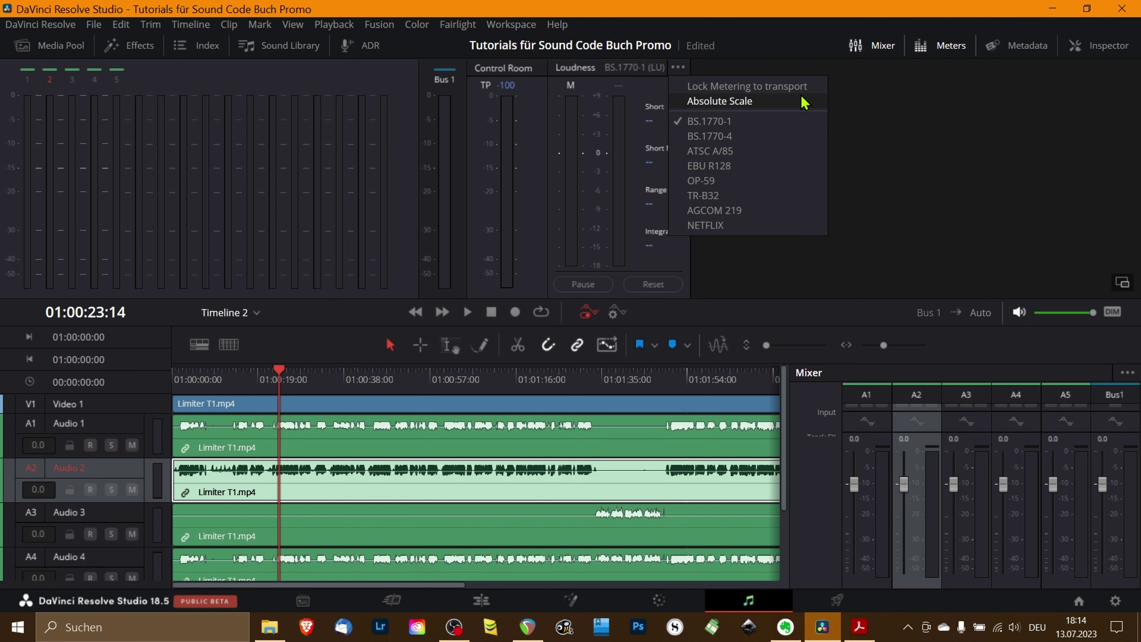
pyautogui.click(730, 73)
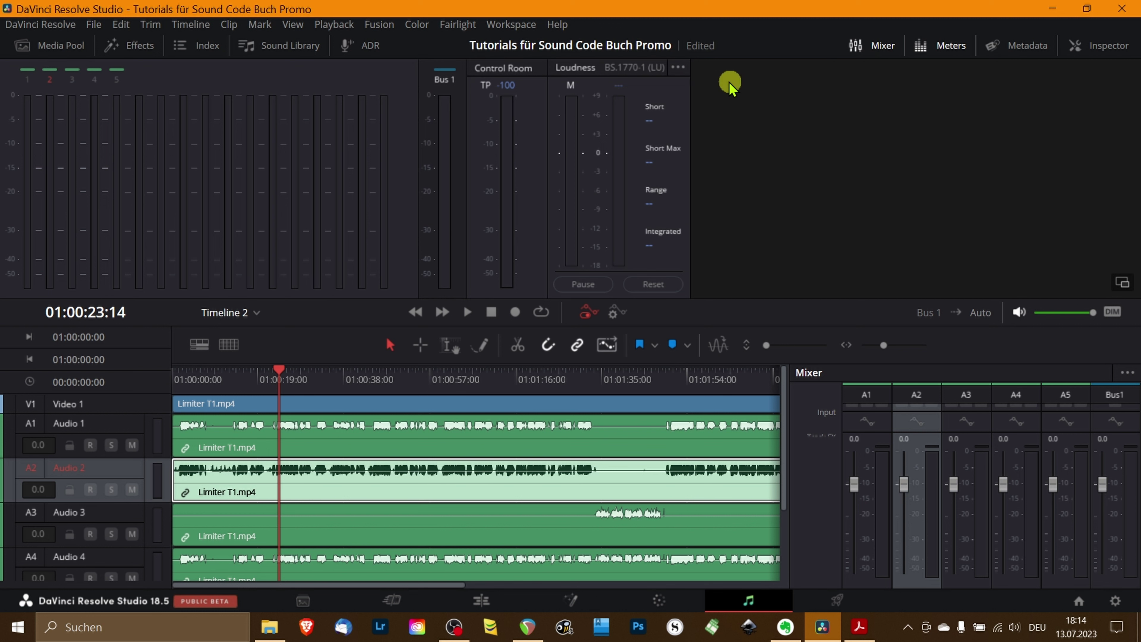
pyautogui.click(678, 67)
pyautogui.click(754, 86)
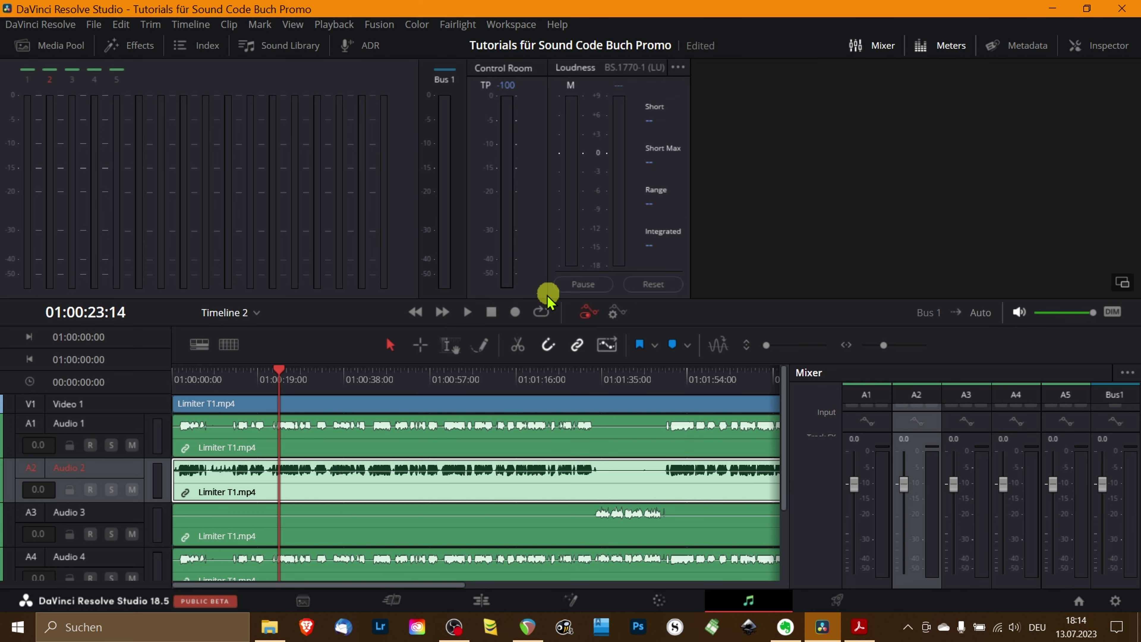